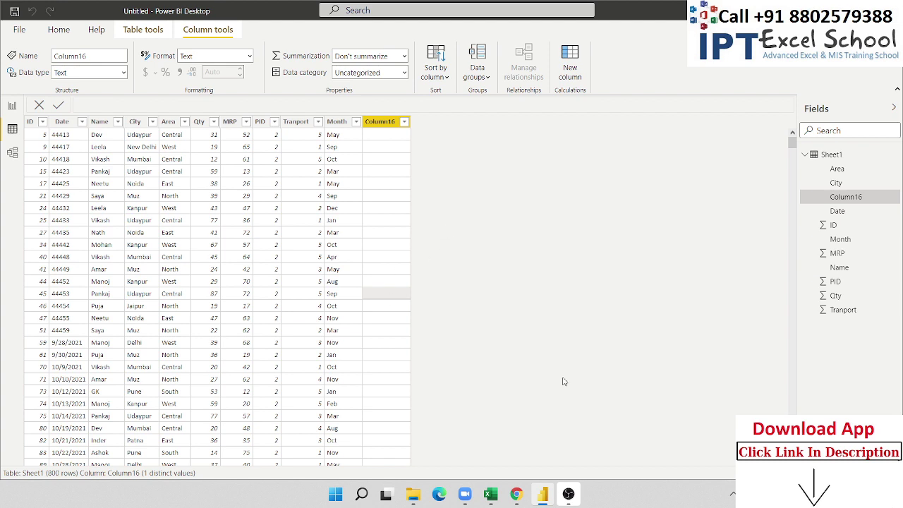
# - Inspect the Tranport and Qty columns of Sheet1, then move to the empty report page
pyautogui.click(311, 186)
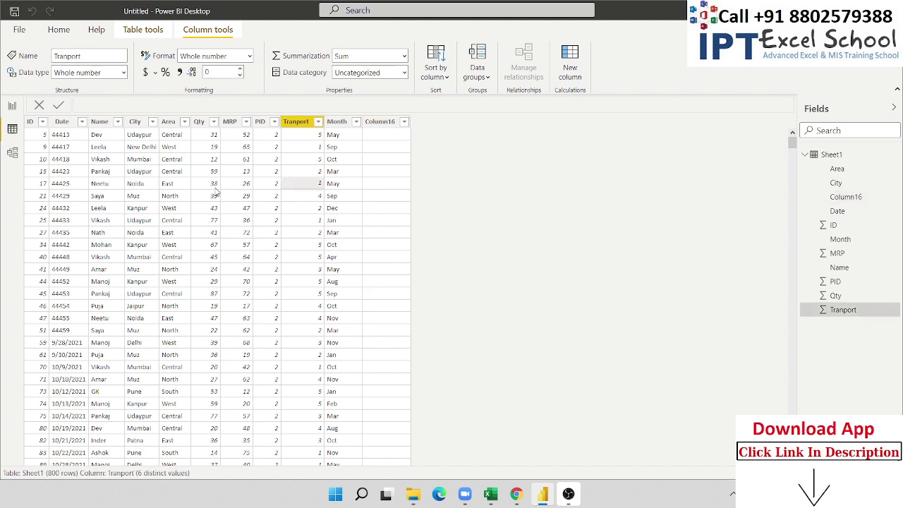
pyautogui.click(216, 188)
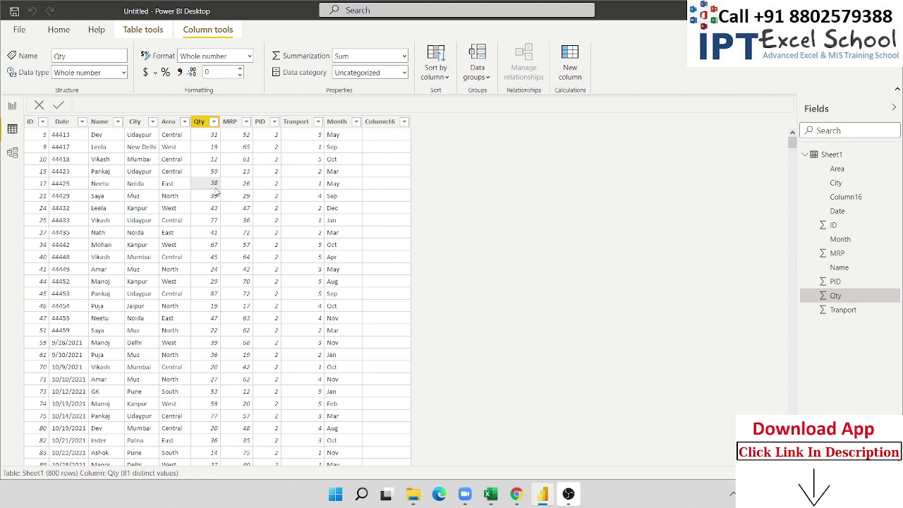
pyautogui.click(11, 106)
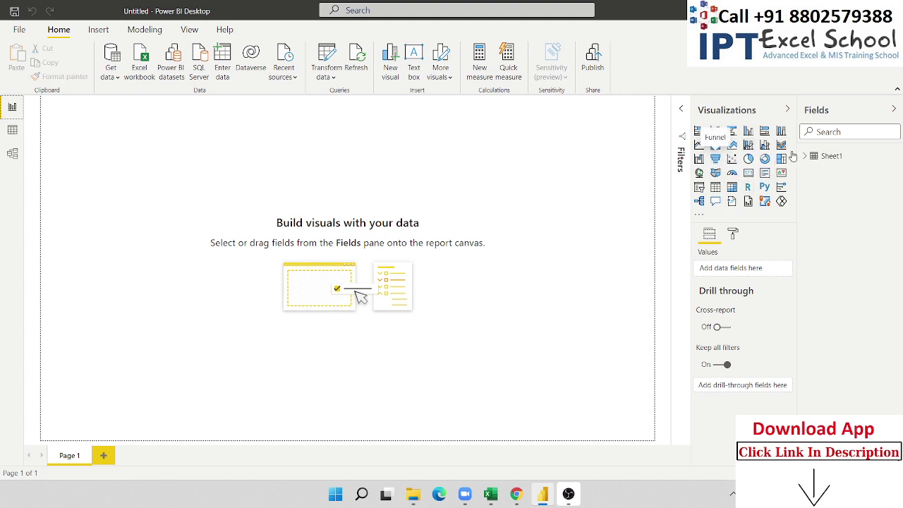
# - Add a clustered column chart with Name on the axis and Qty as values
pyautogui.click(749, 131)
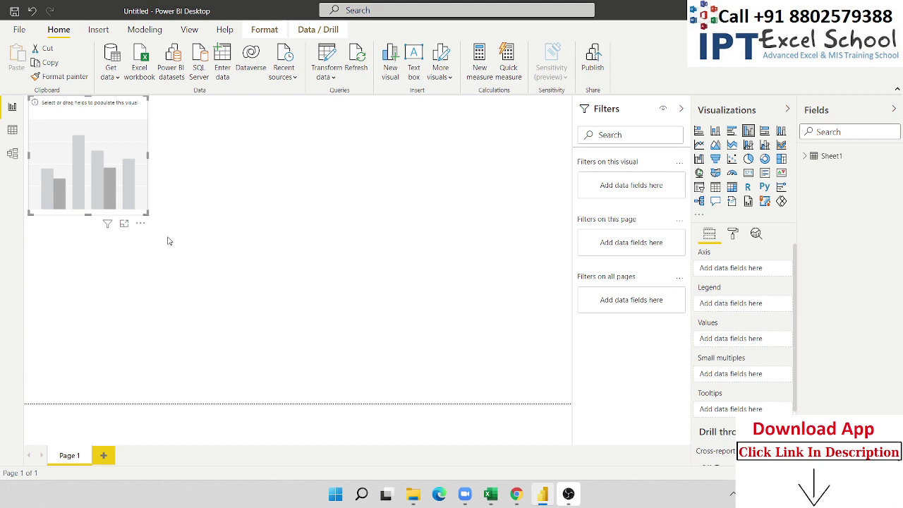
pyautogui.moveTo(148, 213); pyautogui.dragTo(252, 297)
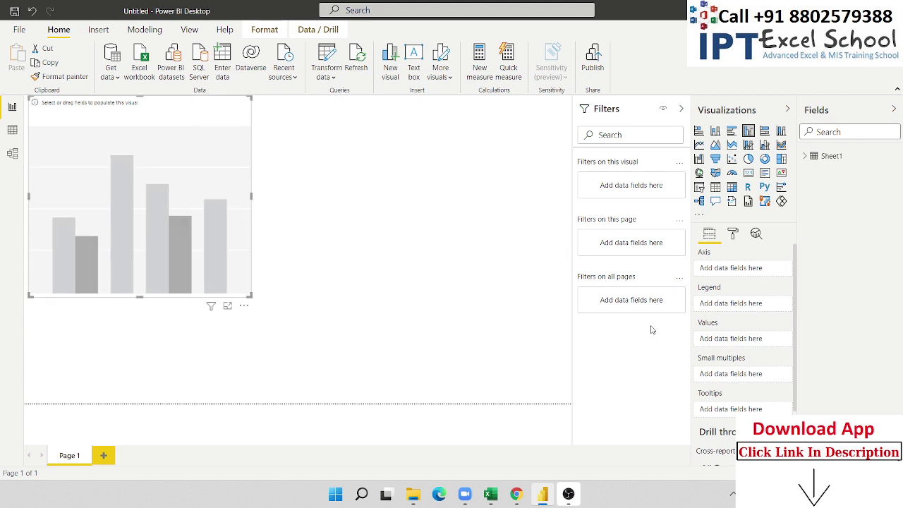
pyautogui.click(812, 161)
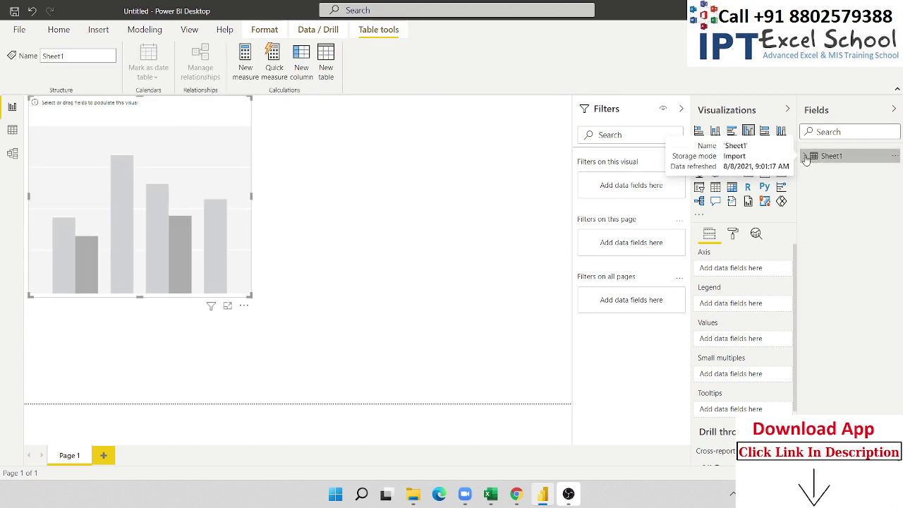
pyautogui.click(806, 157)
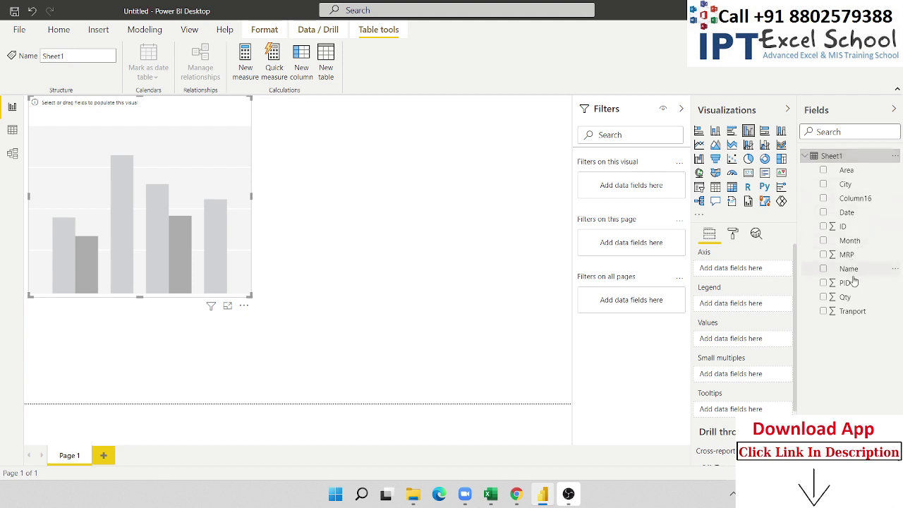
pyautogui.moveTo(851, 271); pyautogui.dragTo(101, 233)
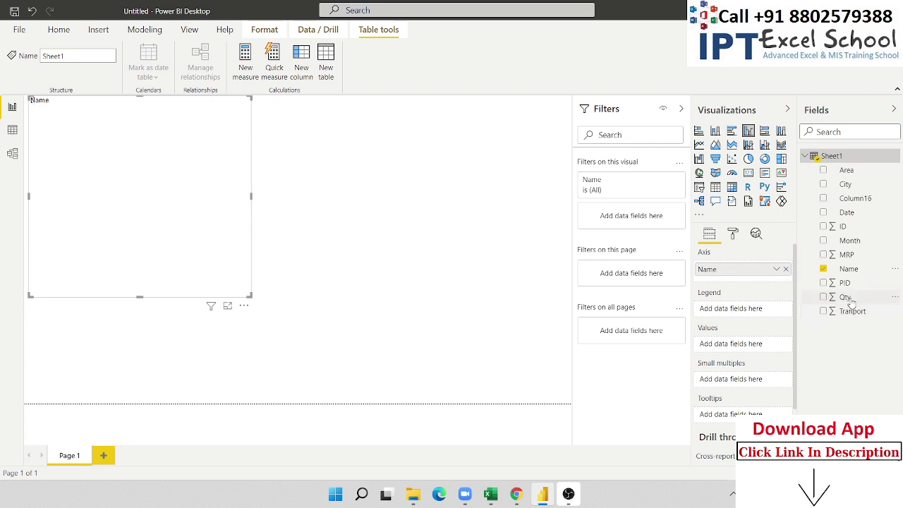
pyautogui.moveTo(852, 300); pyautogui.dragTo(148, 245)
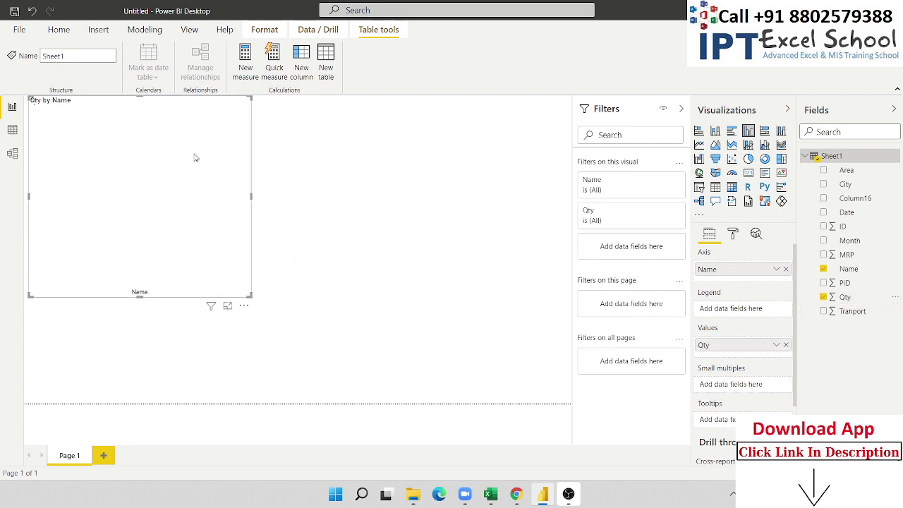
# - Resize and reposition the Qty by Name chart, and undo a trial switch to a line chart
pyautogui.moveTo(251, 297); pyautogui.dragTo(287, 268)
pyautogui.moveTo(266, 145); pyautogui.dragTo(258, 155)
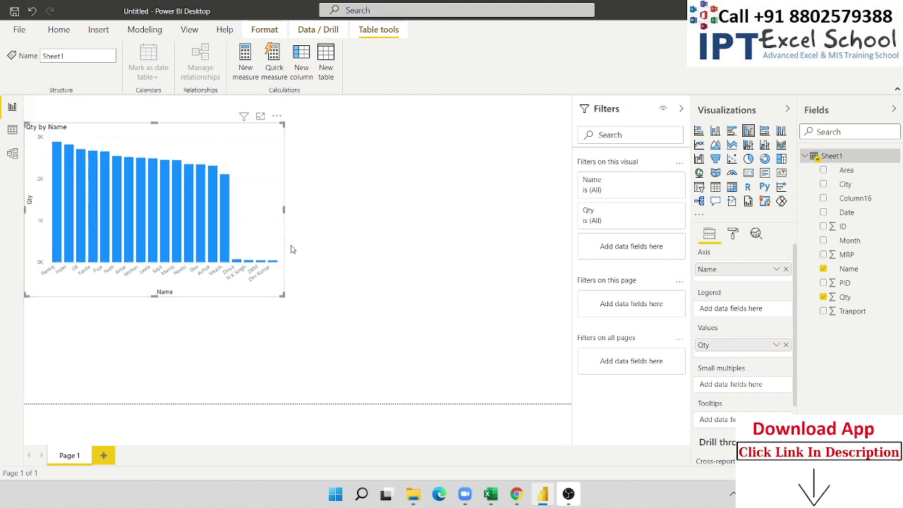
pyautogui.moveTo(283, 300); pyautogui.dragTo(273, 285)
pyautogui.moveTo(193, 127); pyautogui.dragTo(191, 116)
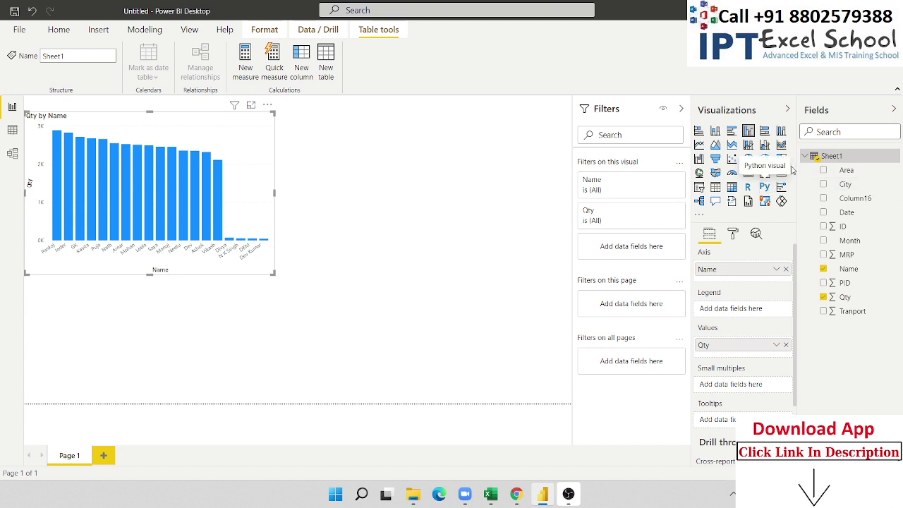
pyautogui.click(700, 146)
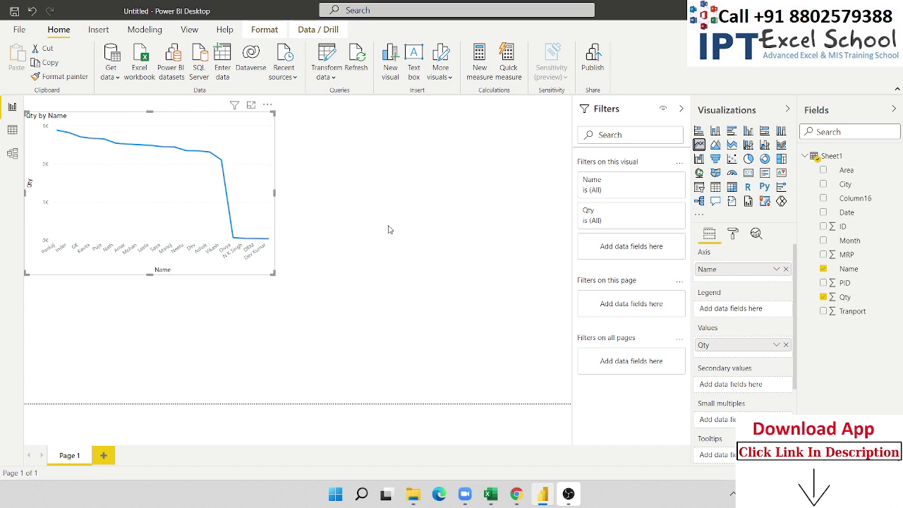
pyautogui.hotkey('ctrl', 'z')
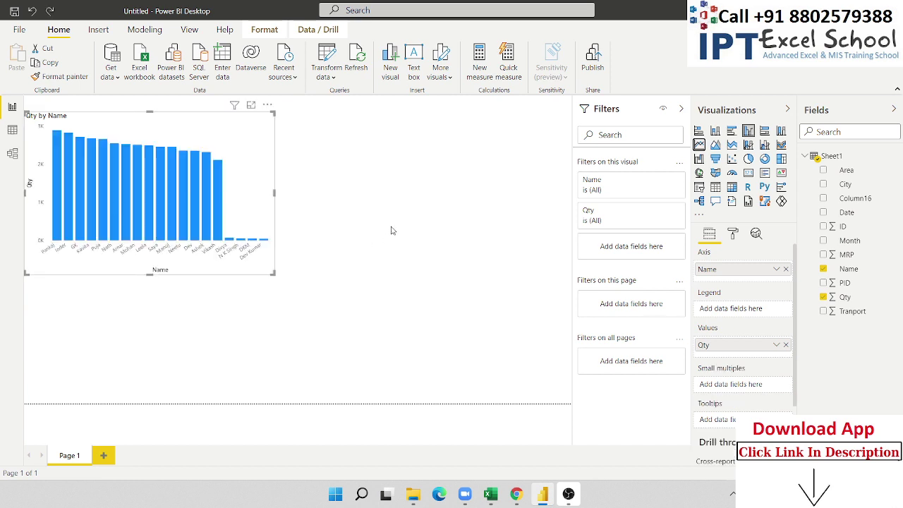
pyautogui.click(392, 230)
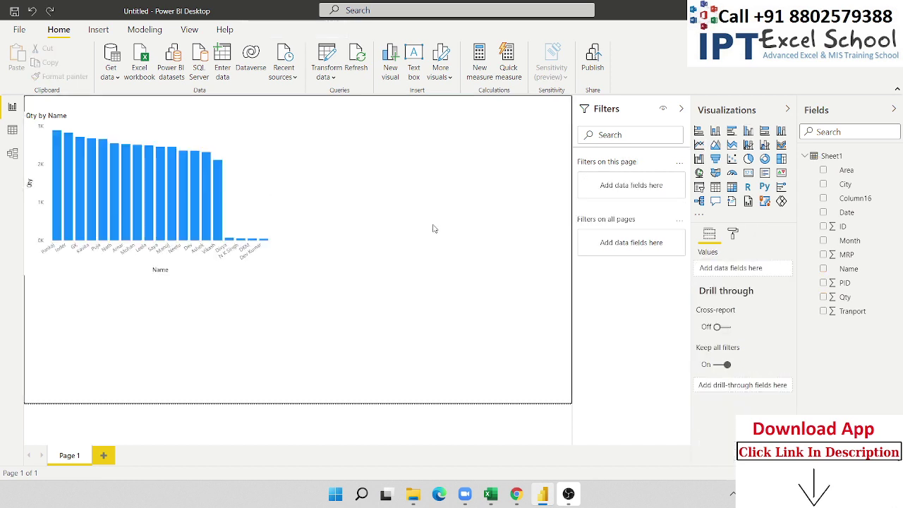
# - Place a line chart beside the column chart with Date on the axis and Qty as values, and enlarge it
pyautogui.click(699, 144)
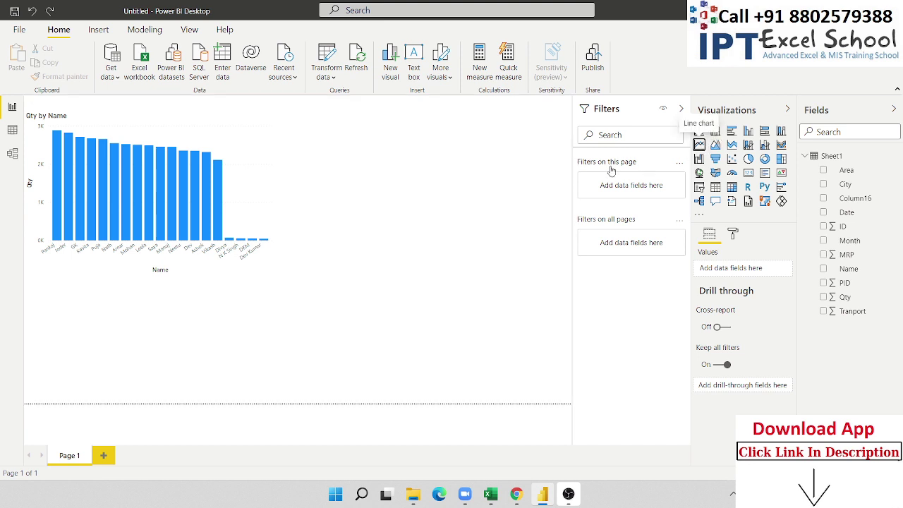
pyautogui.moveTo(229, 328); pyautogui.dragTo(493, 175)
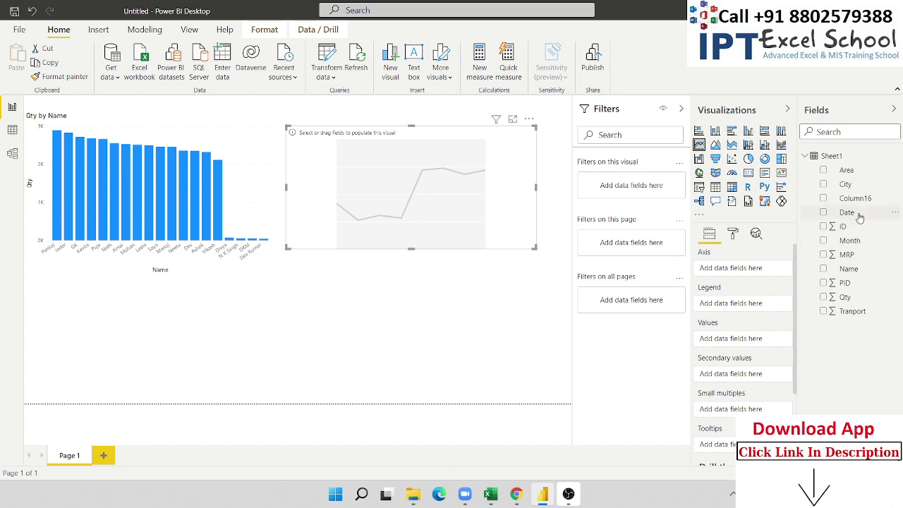
pyautogui.moveTo(856, 212); pyautogui.dragTo(464, 208)
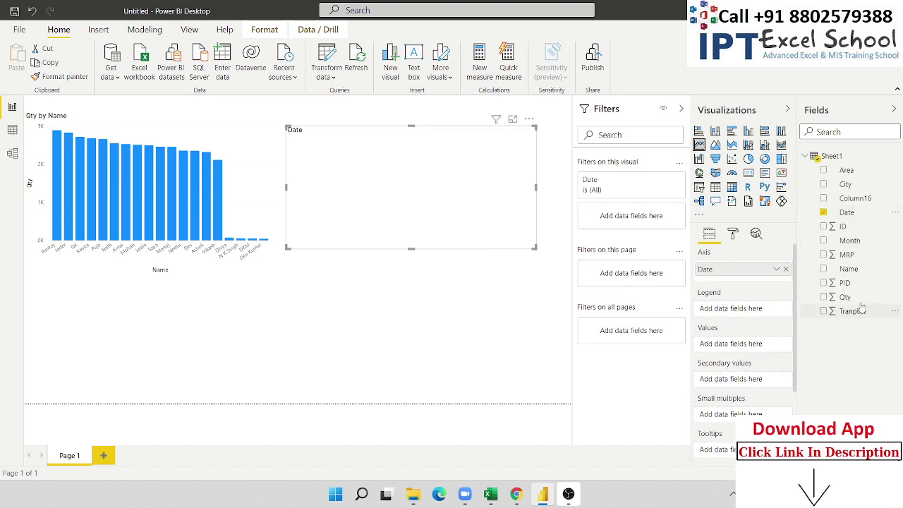
pyautogui.moveTo(845, 298); pyautogui.dragTo(463, 205)
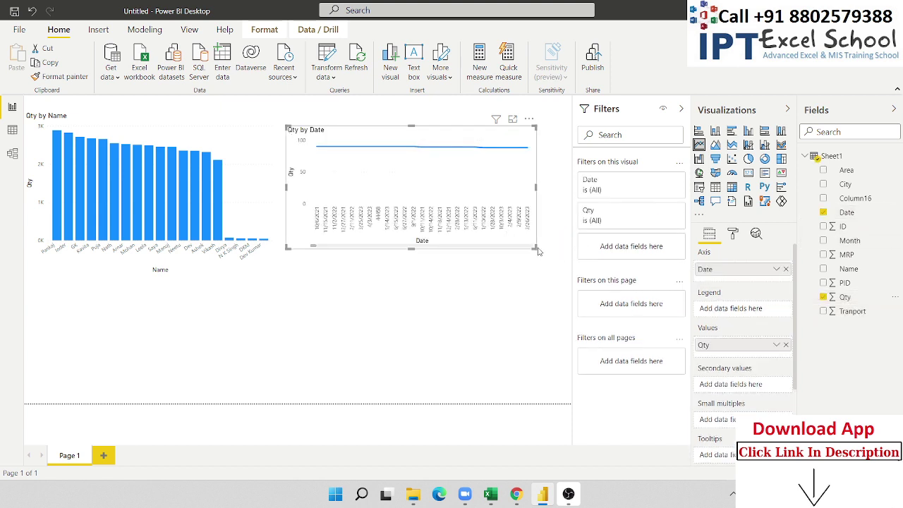
pyautogui.moveTo(535, 247); pyautogui.dragTo(567, 275)
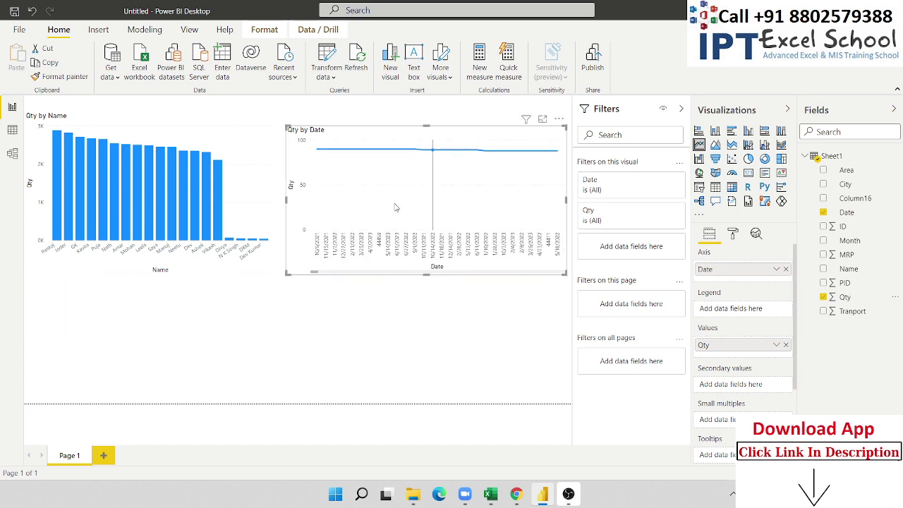
pyautogui.click(290, 309)
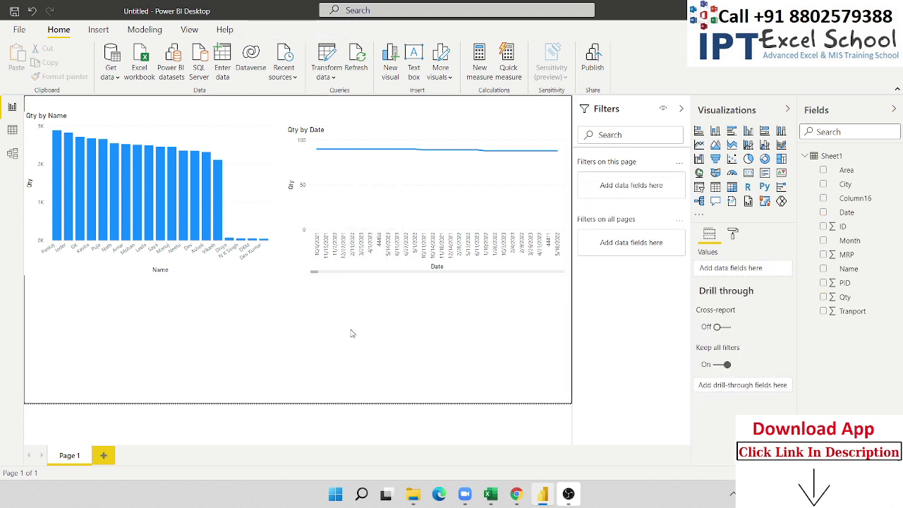
# - Add a Month slicer as a small dropdown placed above the Qty by Date chart
pyautogui.click(699, 187)
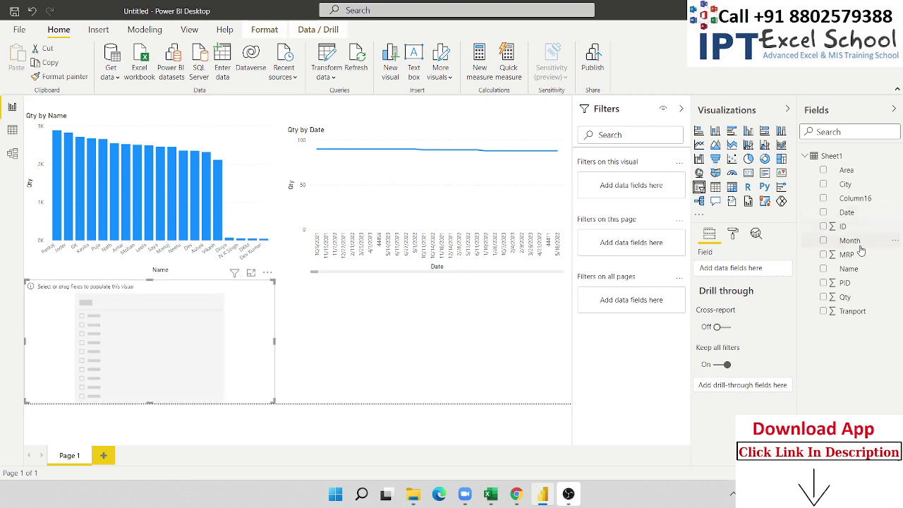
pyautogui.moveTo(857, 243); pyautogui.dragTo(198, 341)
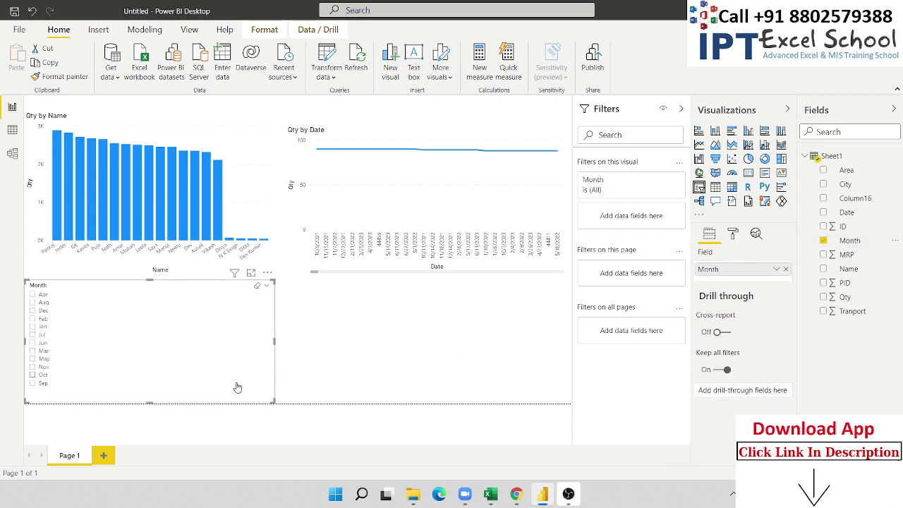
pyautogui.click(268, 287)
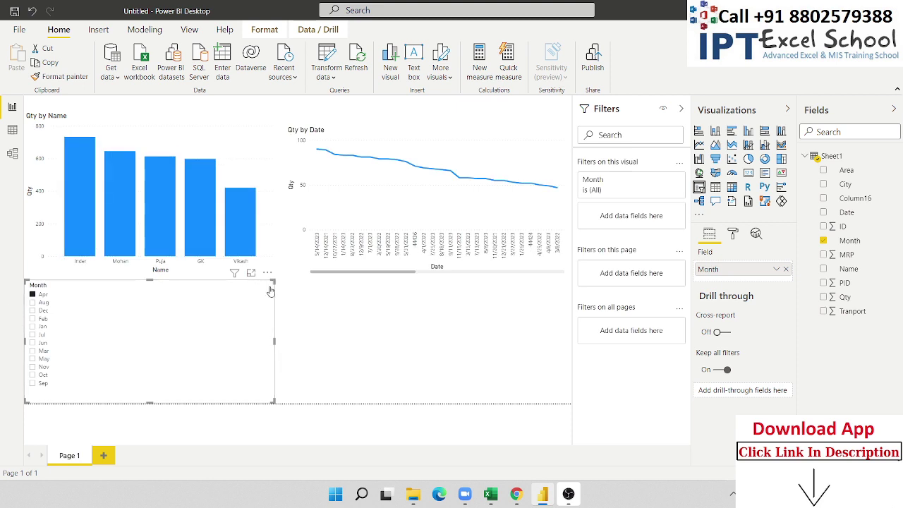
pyautogui.click(273, 283)
pyautogui.click(279, 276)
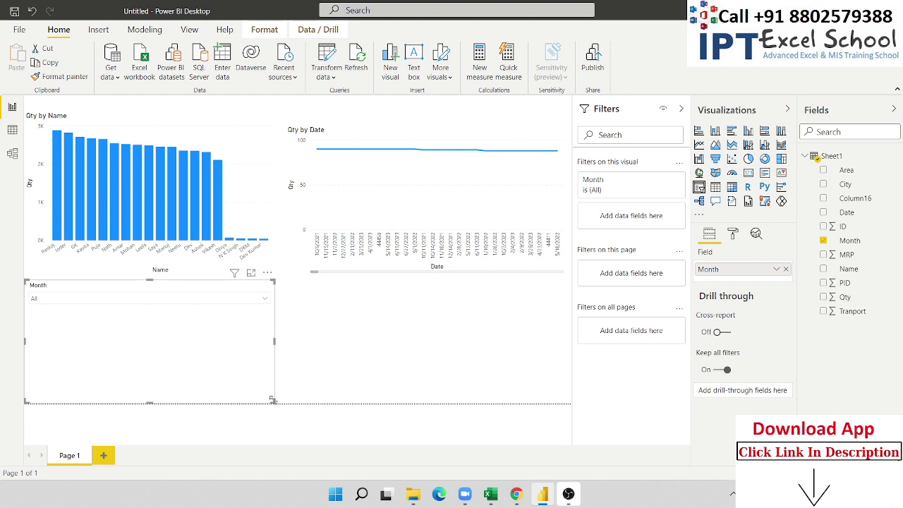
pyautogui.moveTo(272, 400); pyautogui.dragTo(120, 314)
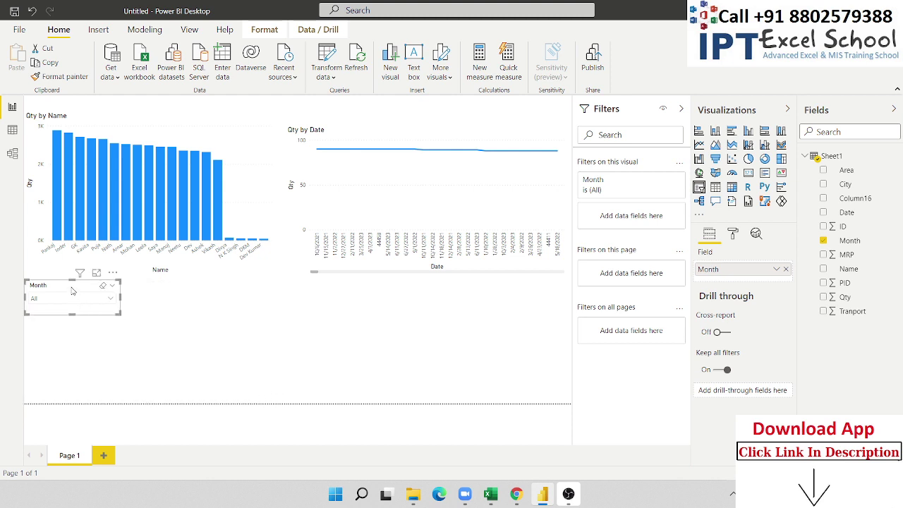
pyautogui.moveTo(71, 291); pyautogui.dragTo(521, 114)
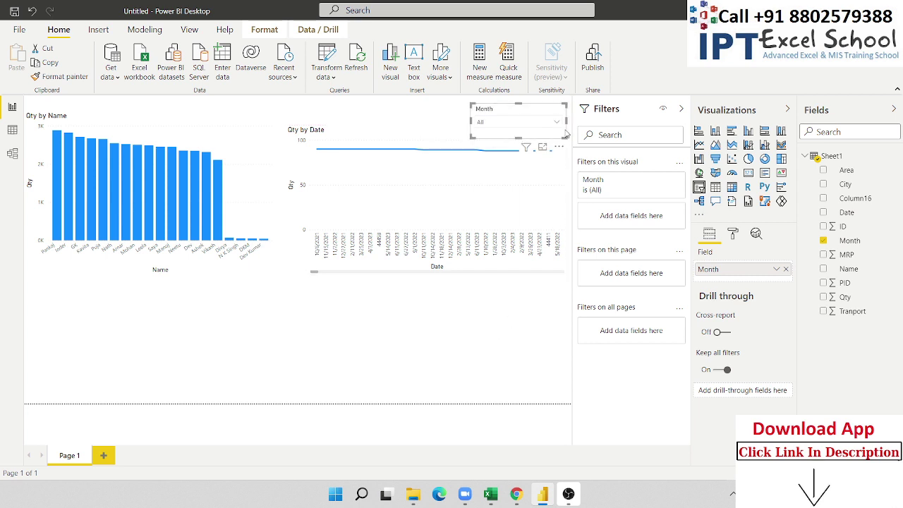
pyautogui.click(532, 362)
# - Set the Month slicer to Apr, and undo a trial conversion into a column chart
pyautogui.click(557, 123)
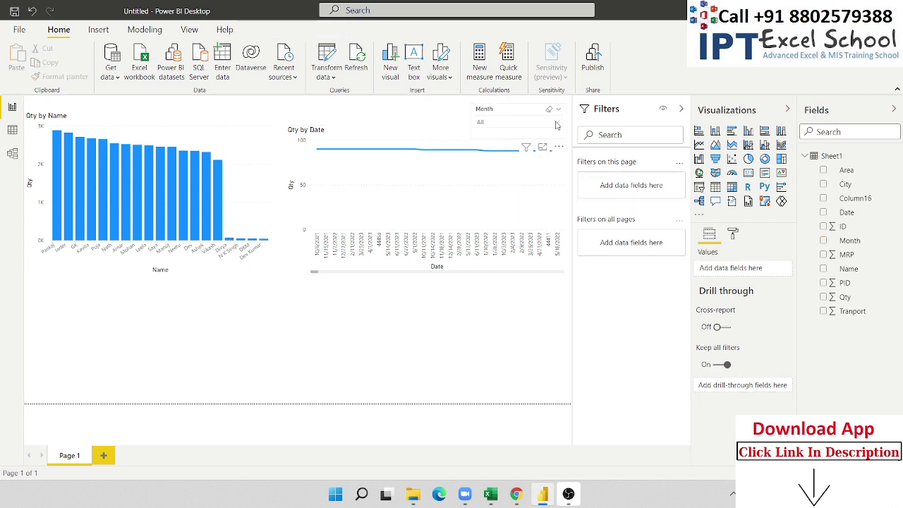
pyautogui.click(483, 132)
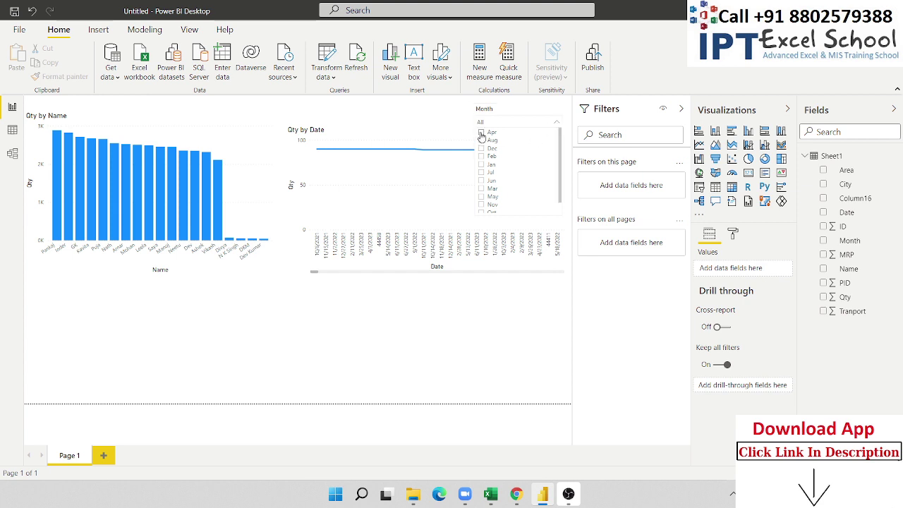
pyautogui.click(448, 329)
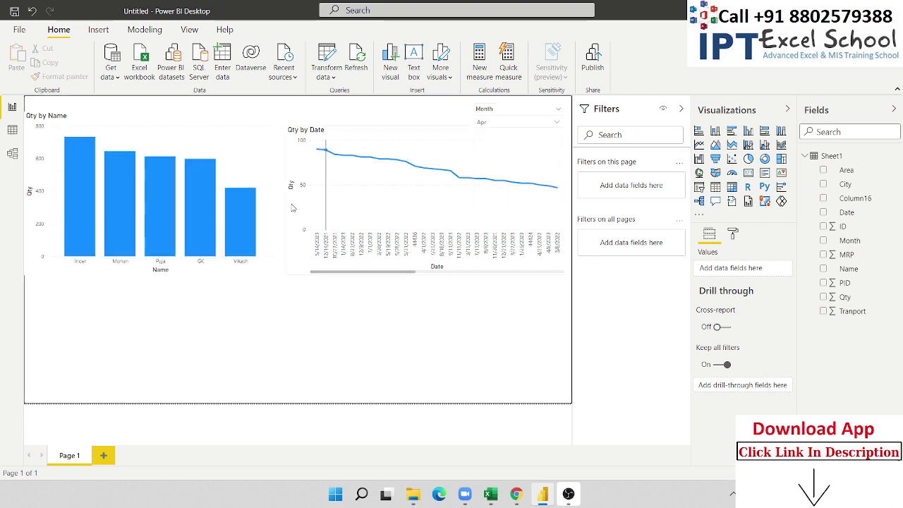
pyautogui.moveTo(472, 197)
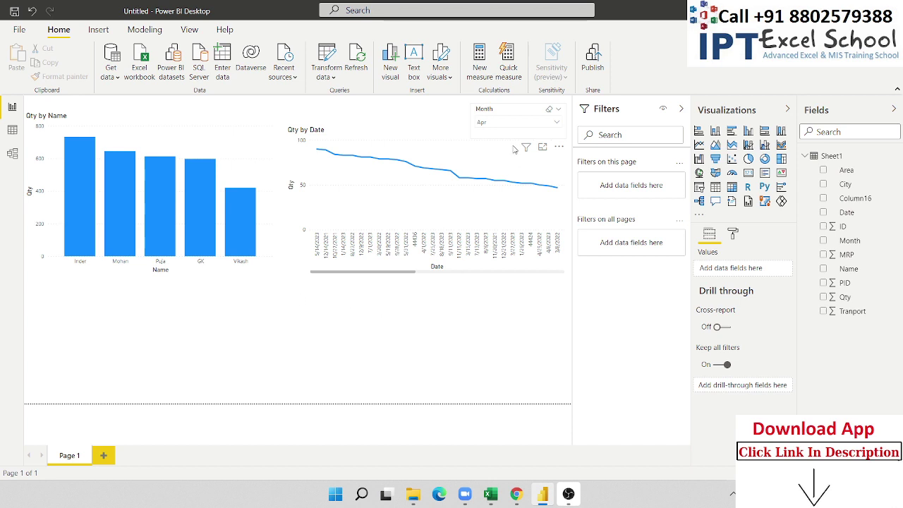
pyautogui.click(486, 133)
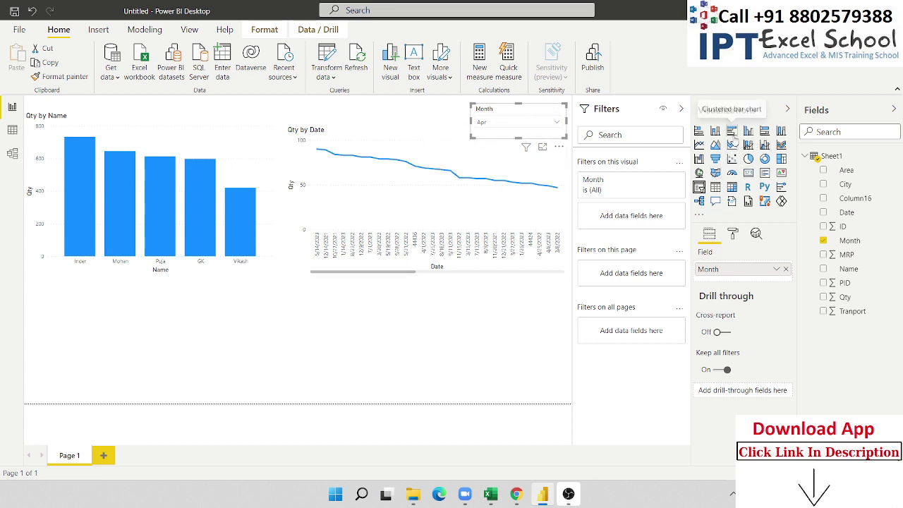
pyautogui.click(749, 133)
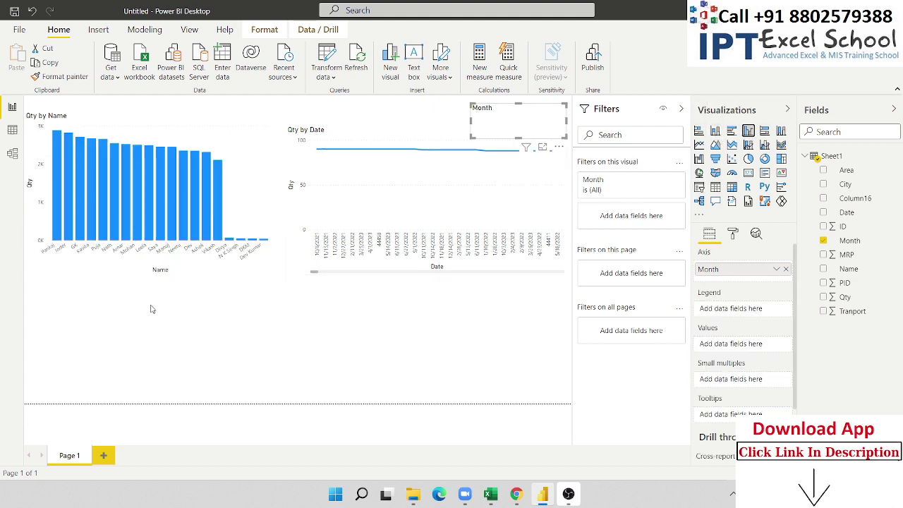
pyautogui.hotkey('ctrl', 'z')
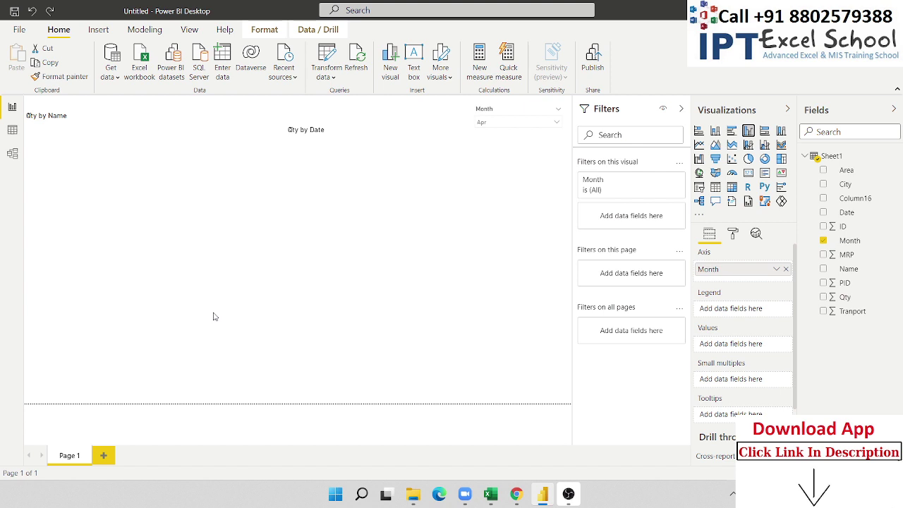
pyautogui.click(213, 289)
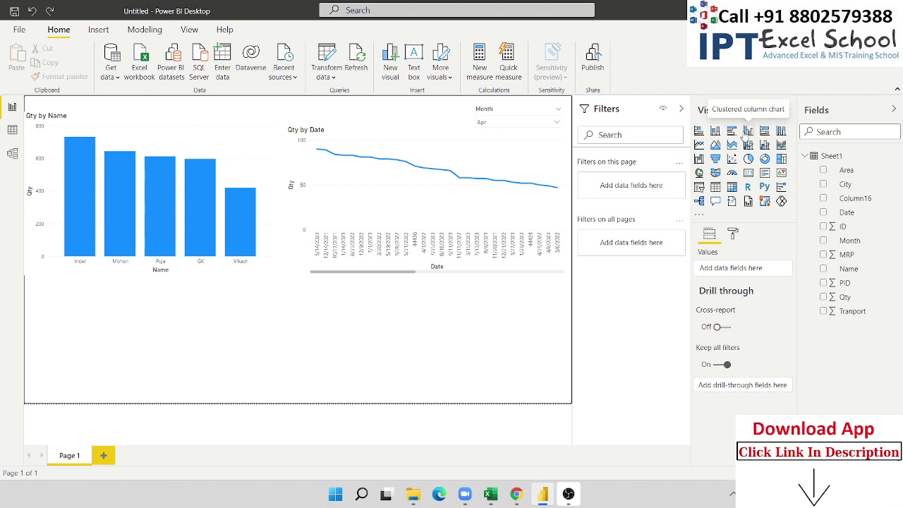
# - Build a trial column chart of Qty by City
pyautogui.moveTo(746, 132); pyautogui.dragTo(242, 358)
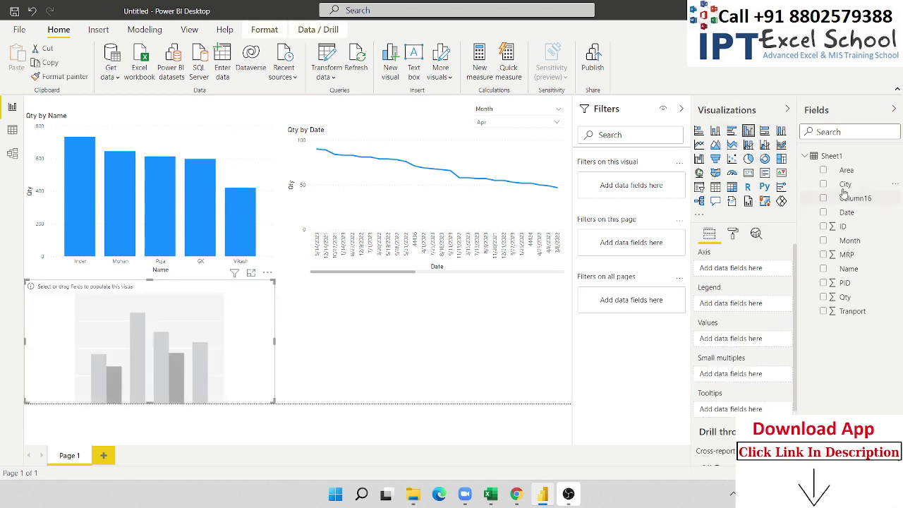
pyautogui.moveTo(849, 209); pyautogui.dragTo(285, 351)
pyautogui.moveTo(790, 280); pyautogui.dragTo(787, 274)
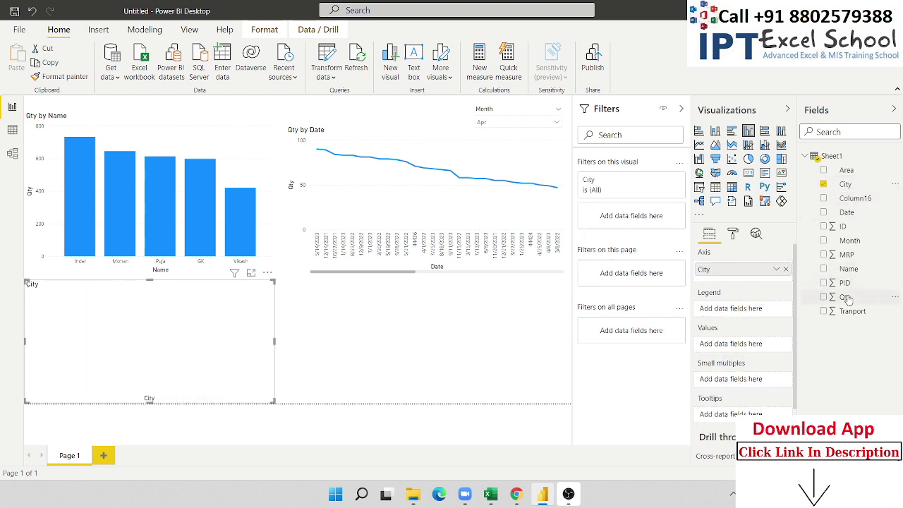
pyautogui.moveTo(847, 299); pyautogui.dragTo(212, 353)
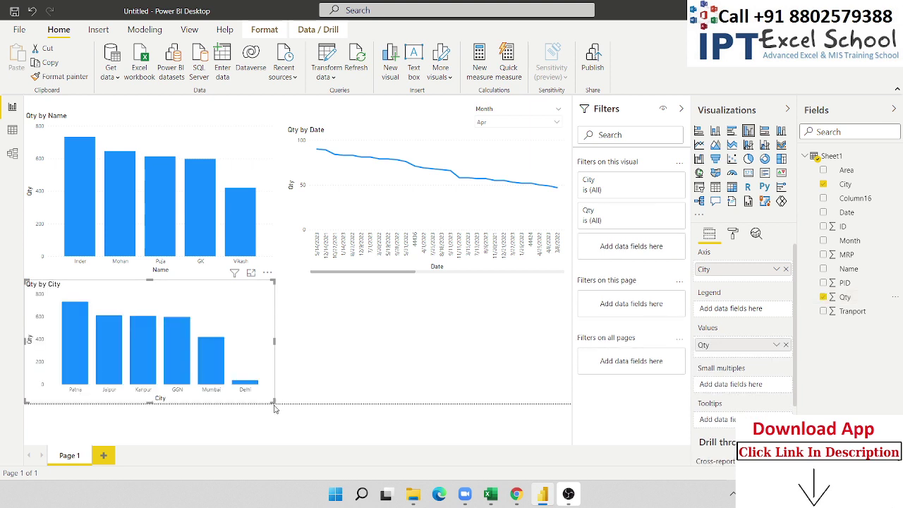
# - Set the Month slicer to Aug and delete the trial Qty by City chart
pyautogui.click(557, 123)
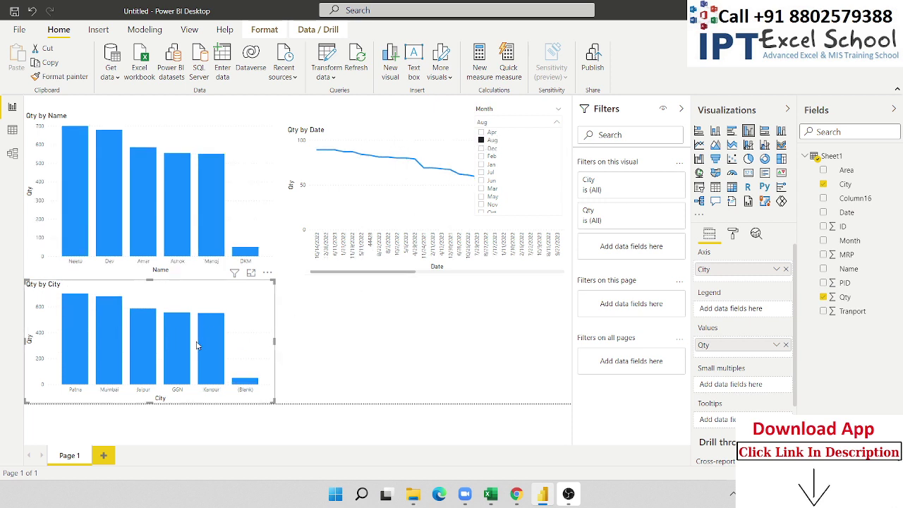
pyautogui.click(483, 121)
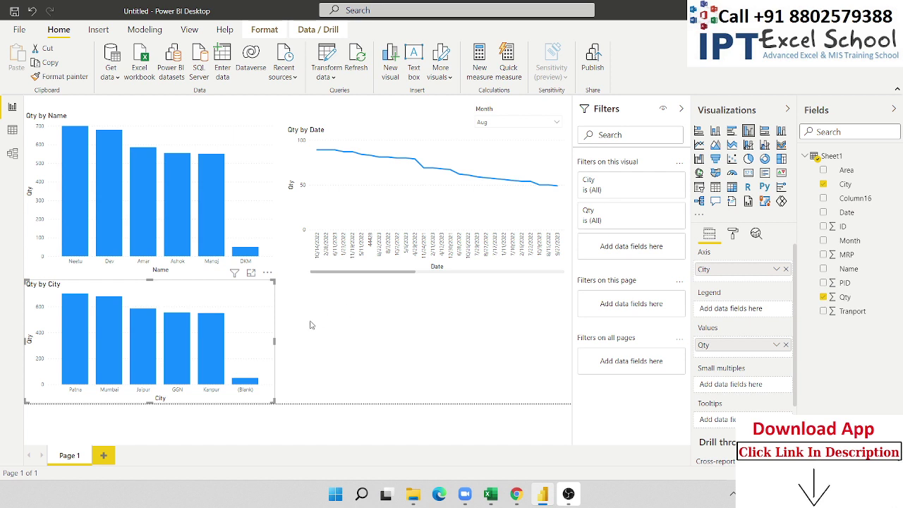
pyautogui.press('Delete')
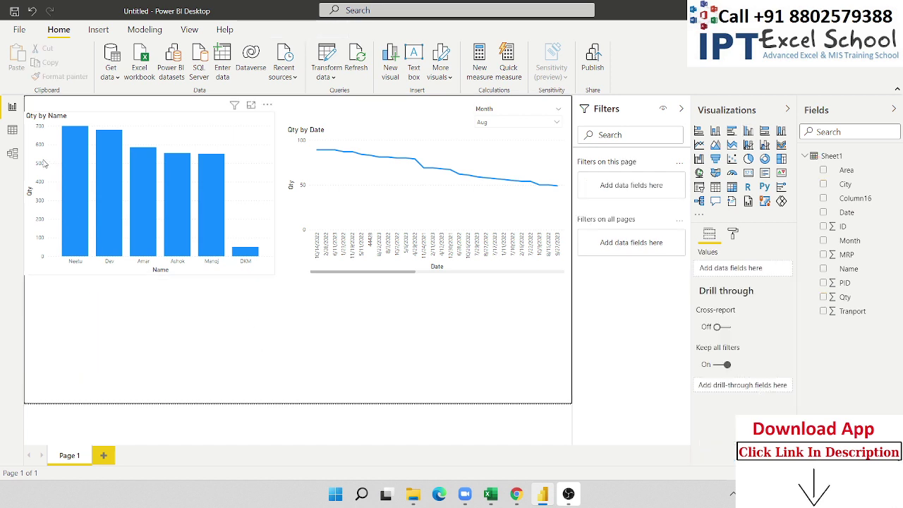
# - In Data view, delete the empty Column16 from the Sheet1 table
pyautogui.click(14, 133)
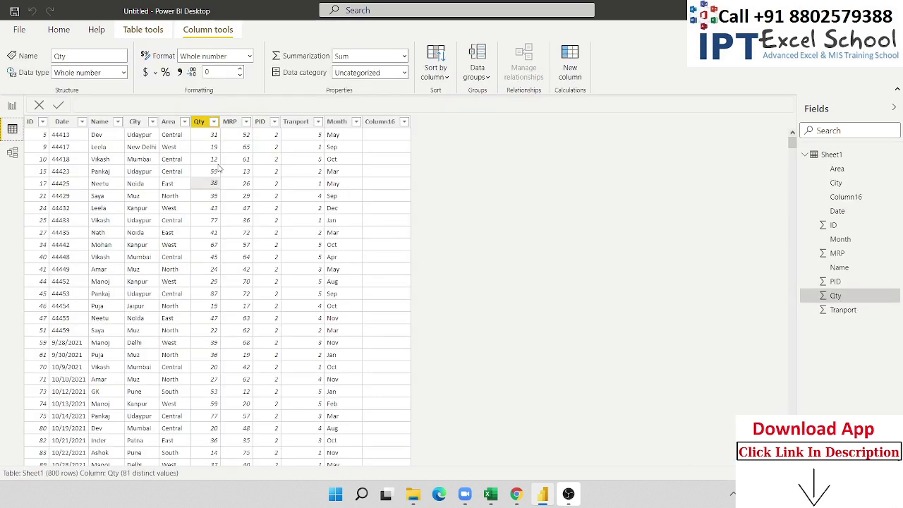
pyautogui.click(396, 151)
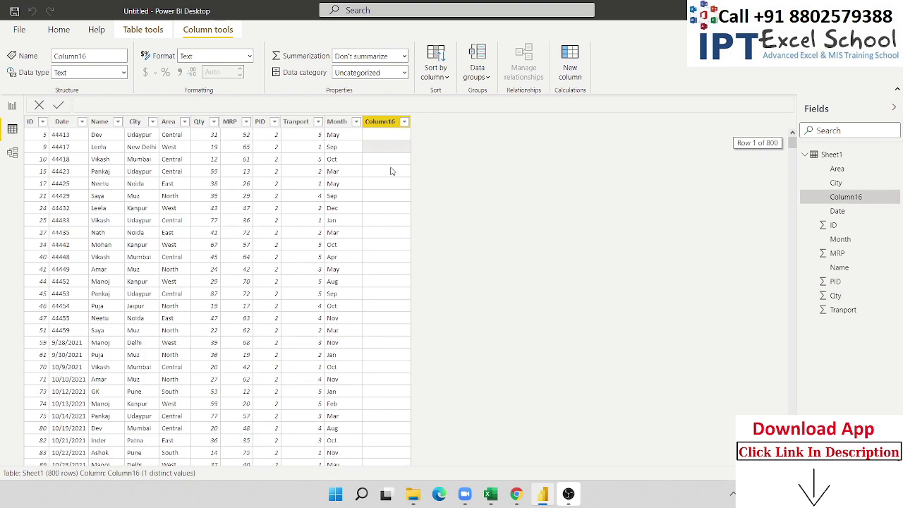
pyautogui.click(387, 122)
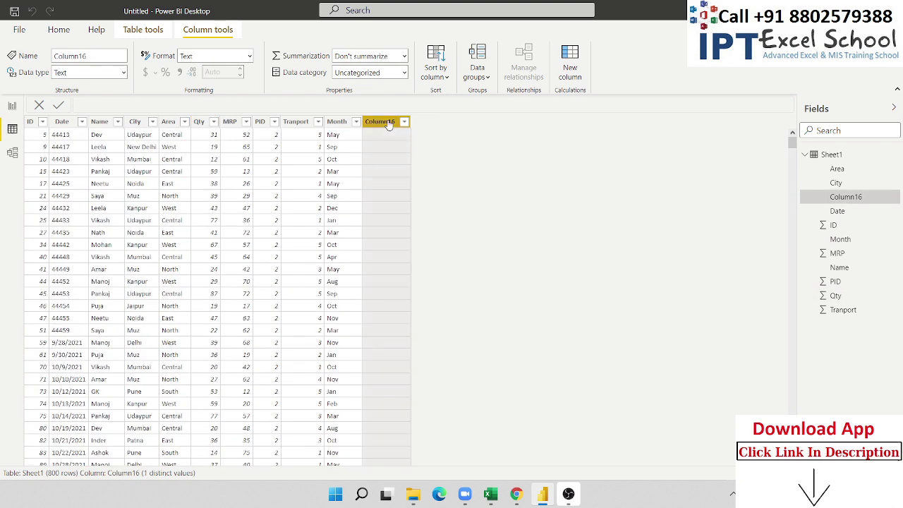
pyautogui.rightClick(388, 124)
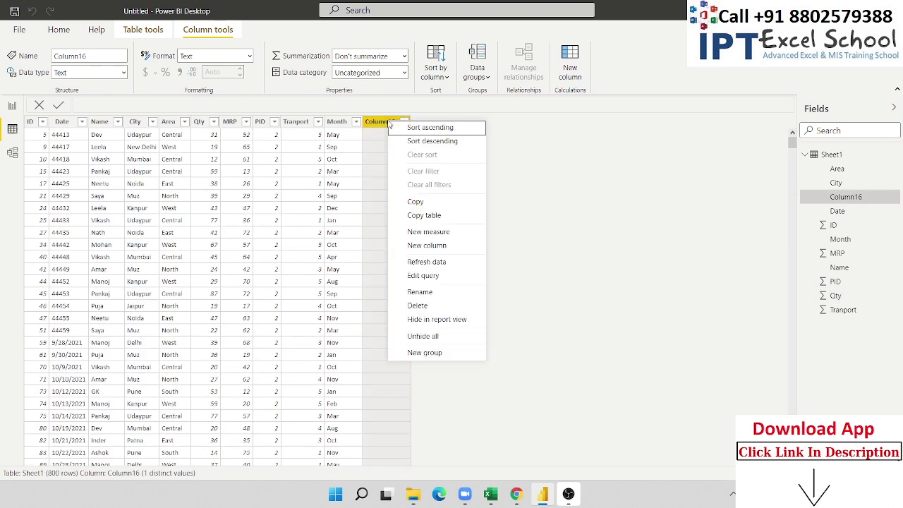
pyautogui.click(451, 308)
pyautogui.click(511, 266)
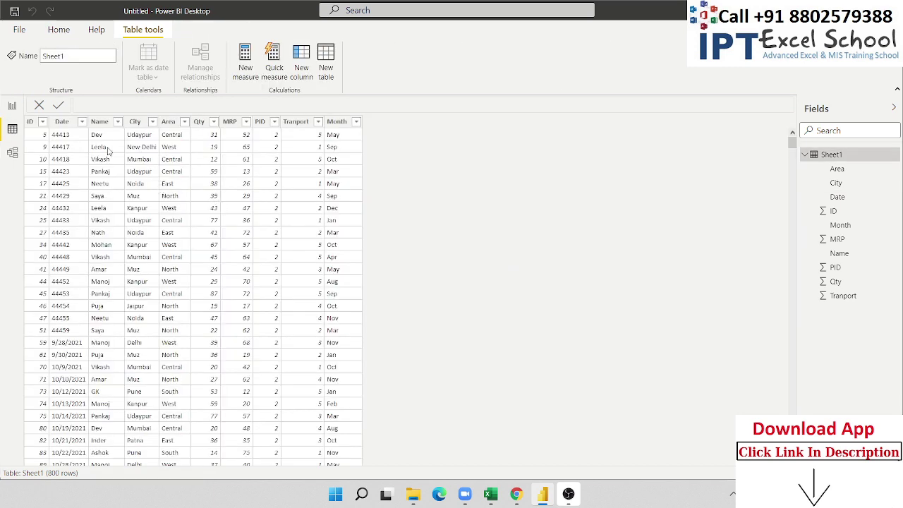
# - Select the Name and Area columns and show the Table tools commands
pyautogui.click(108, 151)
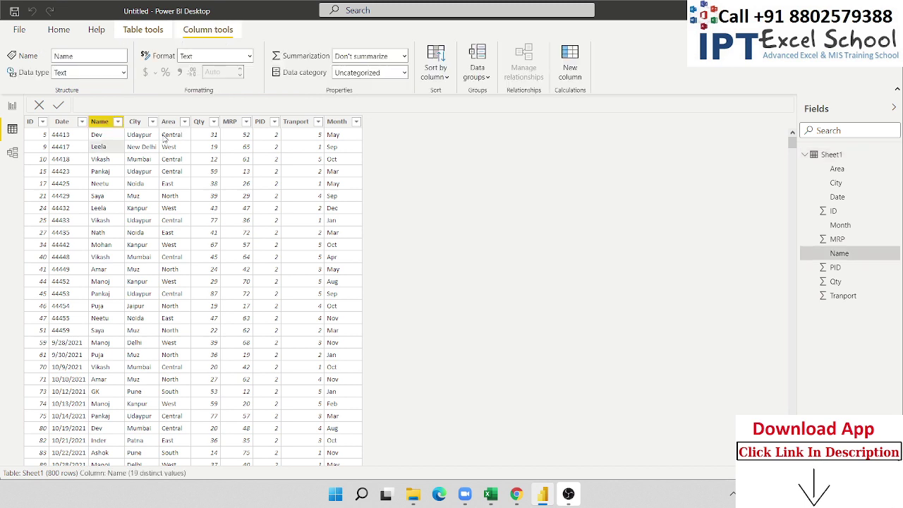
pyautogui.click(171, 129)
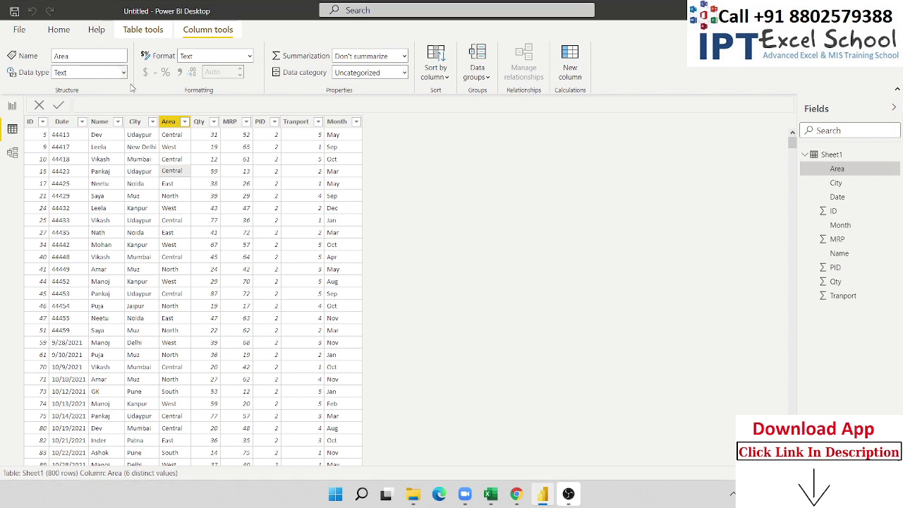
pyautogui.click(143, 30)
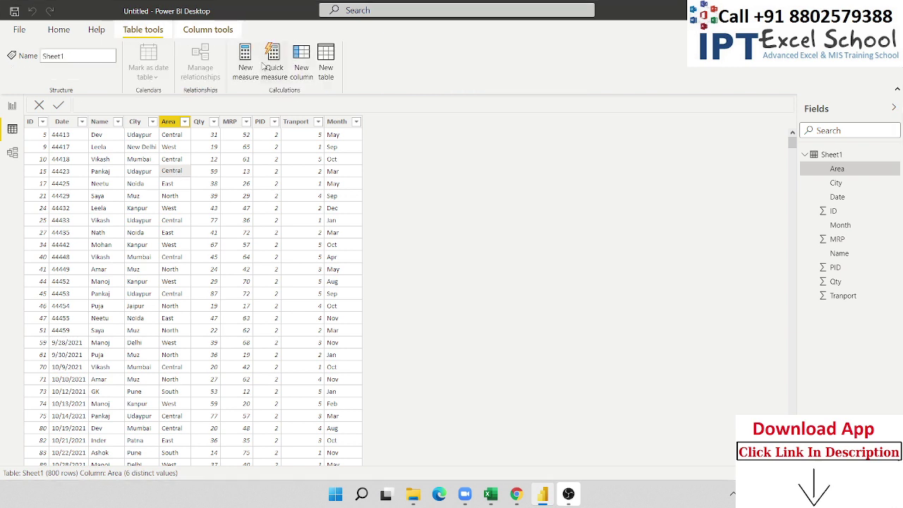
# - Create a new calculated table with the formula Table = FILTER(Sheet1, Sheet1[City]>0)
pyautogui.click(326, 77)
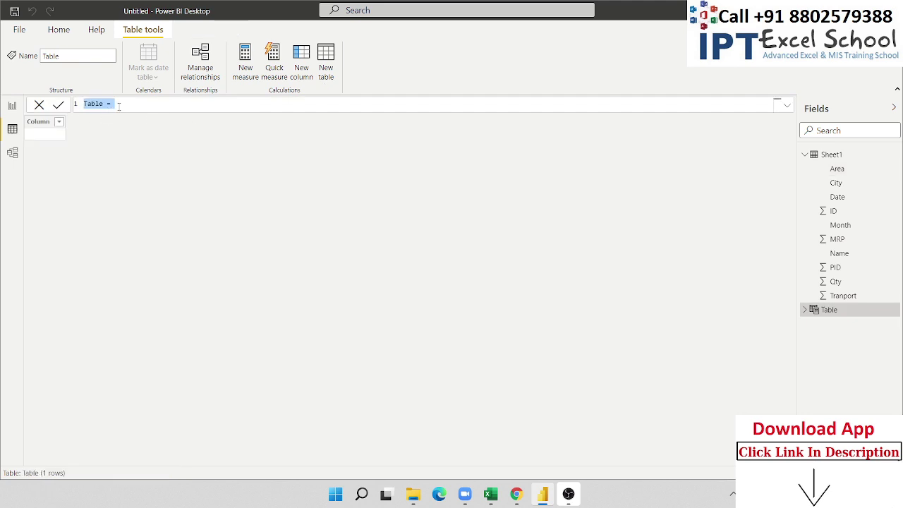
pyautogui.click(119, 105)
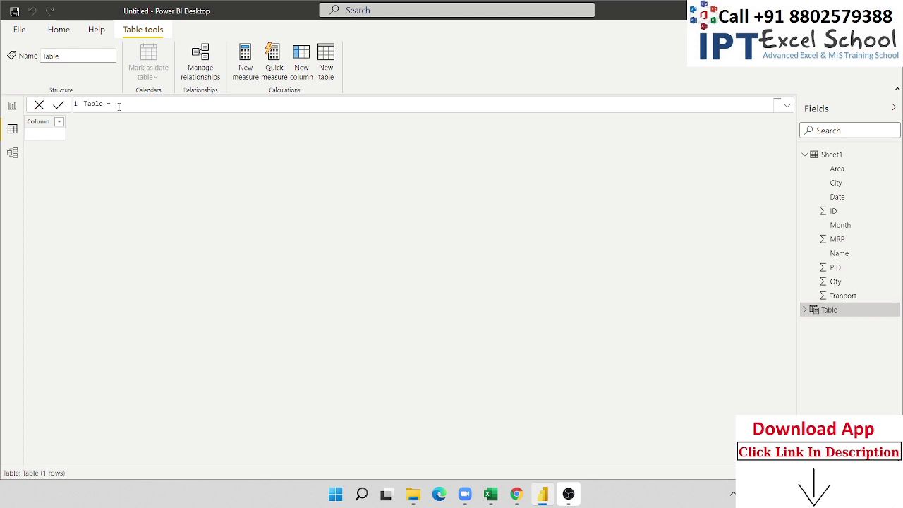
pyautogui.write('fil')
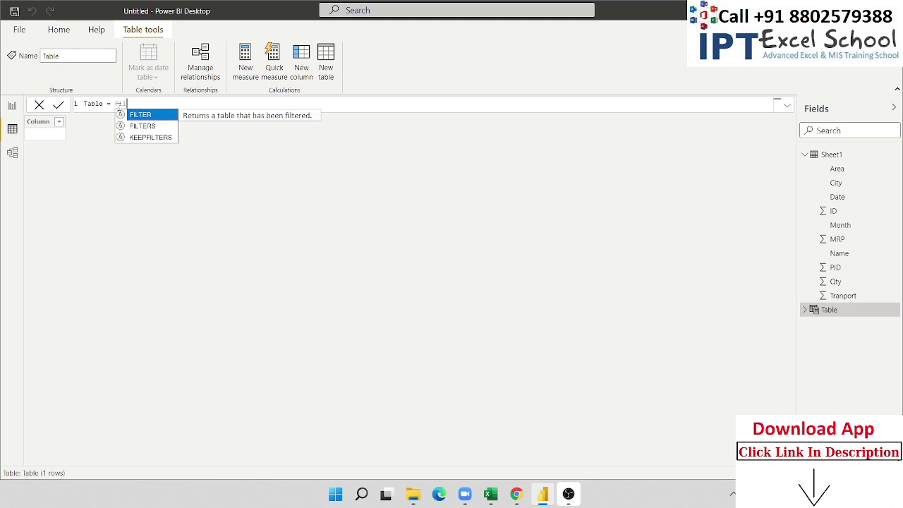
pyautogui.press('Down')
pyautogui.press('Tab')
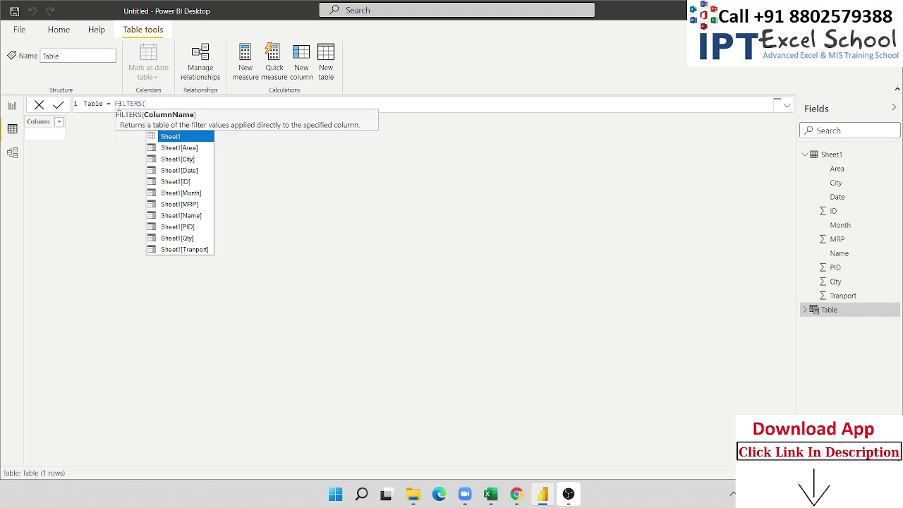
pyautogui.press('Tab')
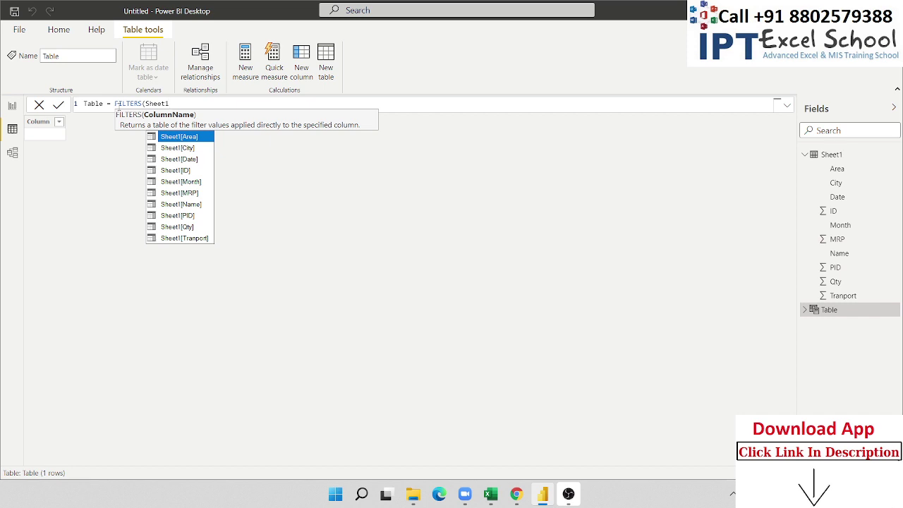
pyautogui.press('BackSpace')
pyautogui.press('BackSpace')
pyautogui.press('BackSpace')
pyautogui.press('BackSpace')
pyautogui.press('BackSpace')
pyautogui.press('BackSpace')
pyautogui.press('BackSpace')
pyautogui.press('BackSpace')
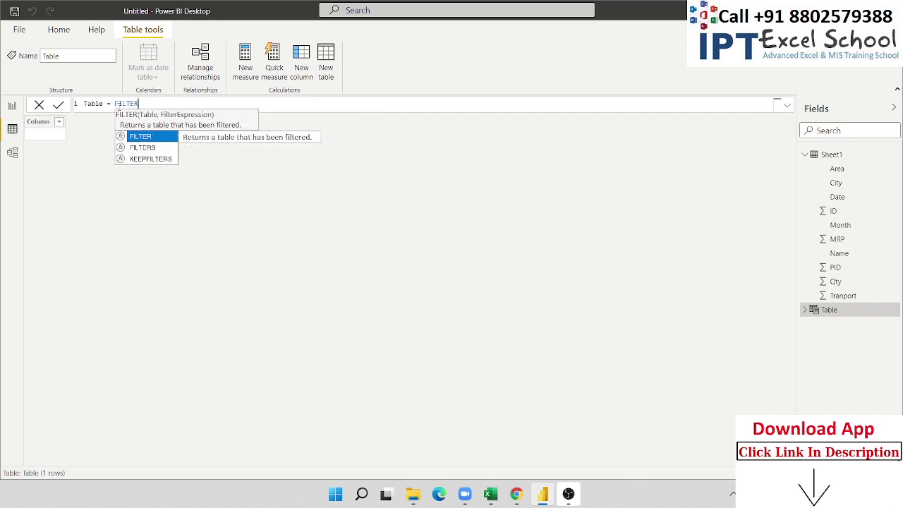
pyautogui.write('(')
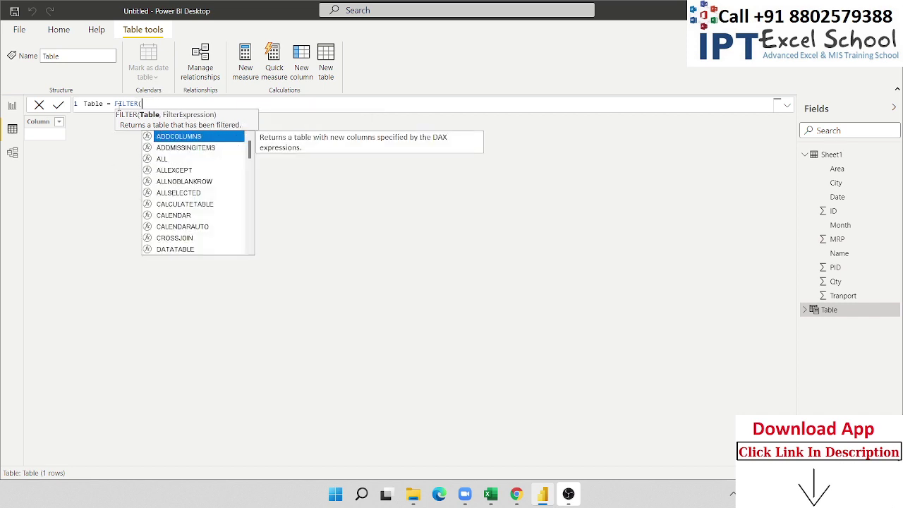
pyautogui.write('s')
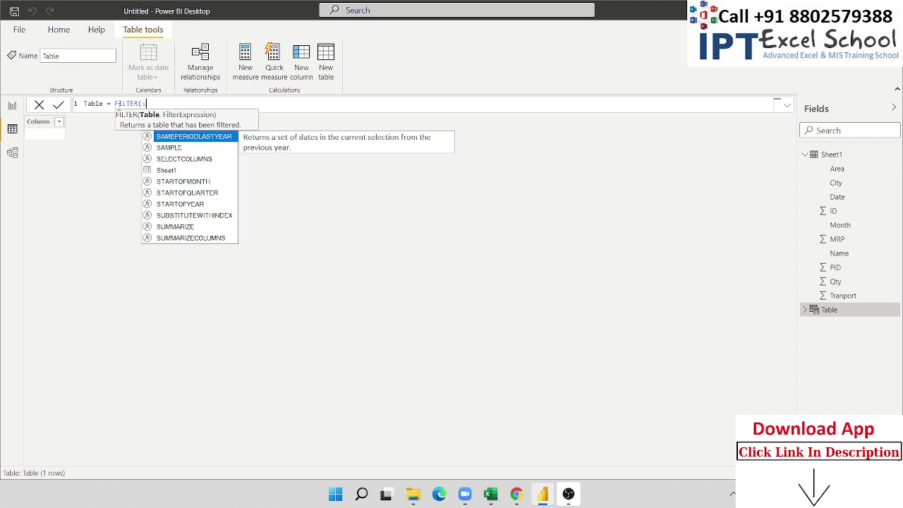
pyautogui.press('Down')
pyautogui.press('Down')
pyautogui.press('Down')
pyautogui.press('Tab')
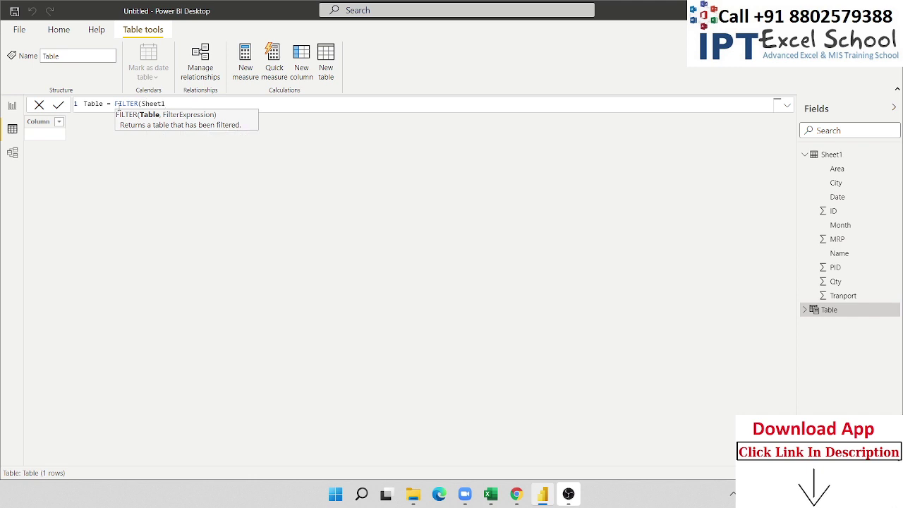
pyautogui.write(',city')
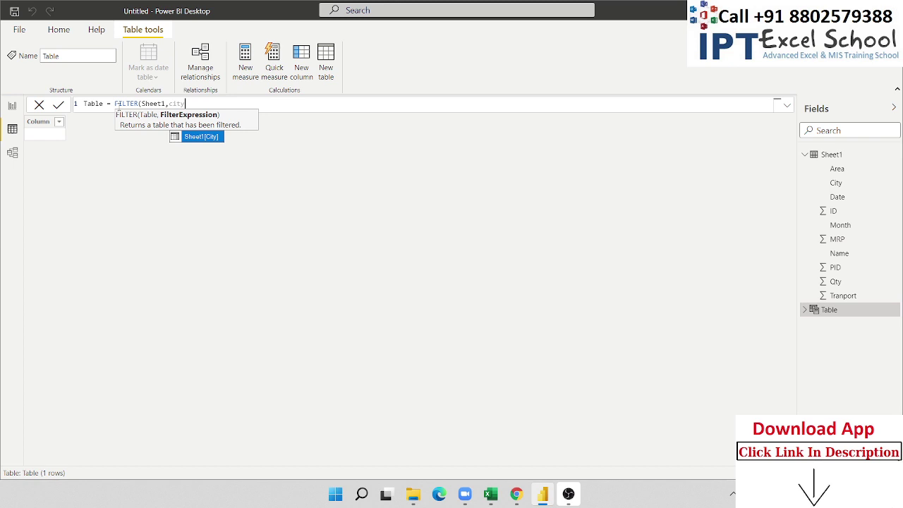
pyautogui.press('Tab')
pyautogui.write('>0')
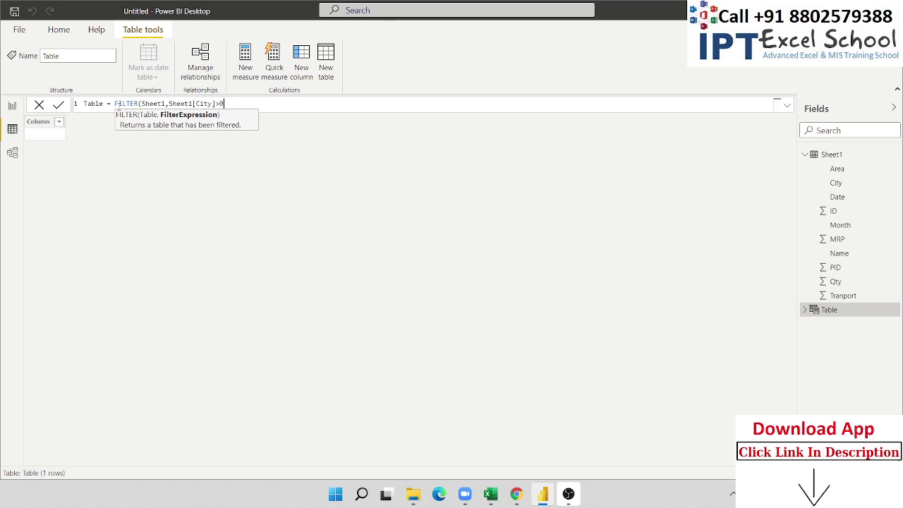
pyautogui.write(')')
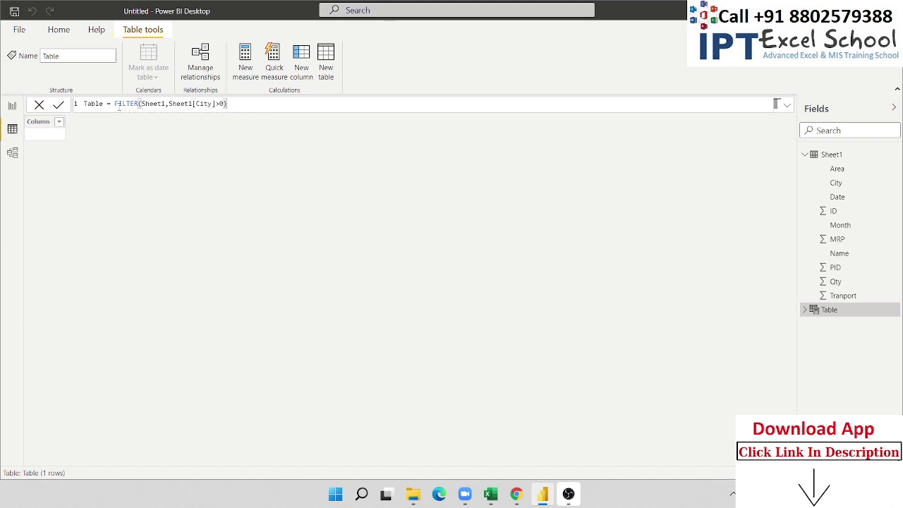
pyautogui.press('Return')
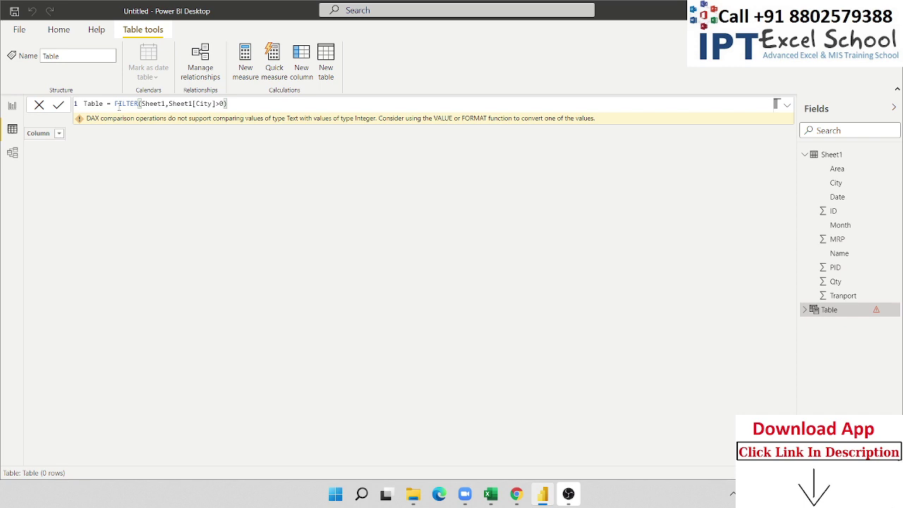
# - Replace the 0 with "" so Table keeps the 799 rows with a non-blank City
pyautogui.click(220, 103)
pyautogui.press('Delete')
pyautogui.write('""')
pyautogui.press('Return')
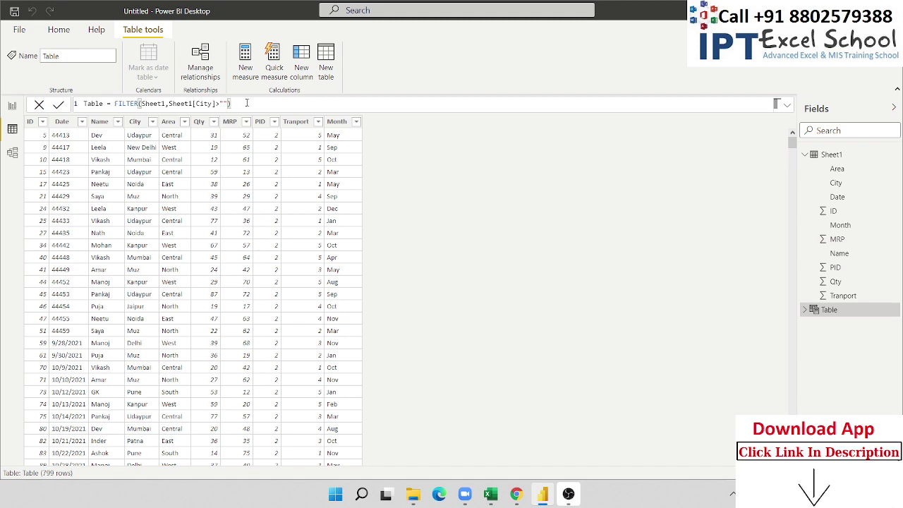
pyautogui.scroll(-7, 186, 284)
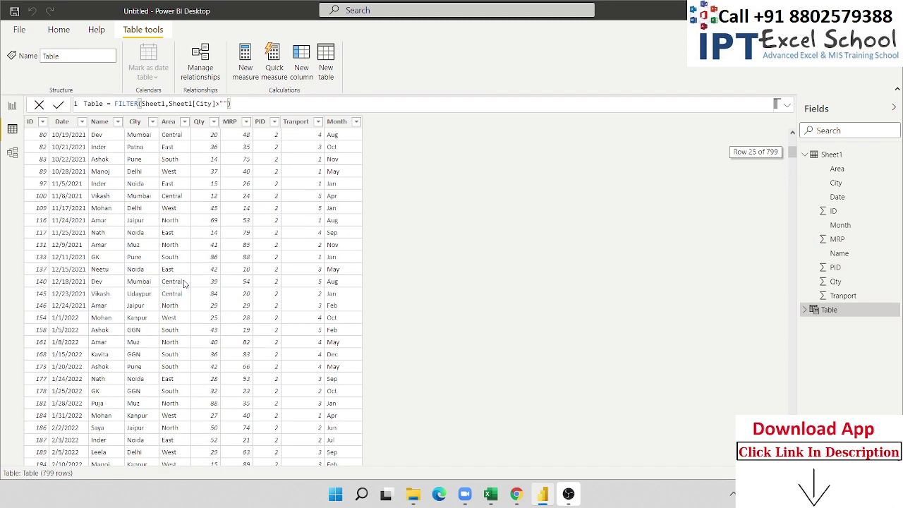
pyautogui.scroll(7, 155, 254)
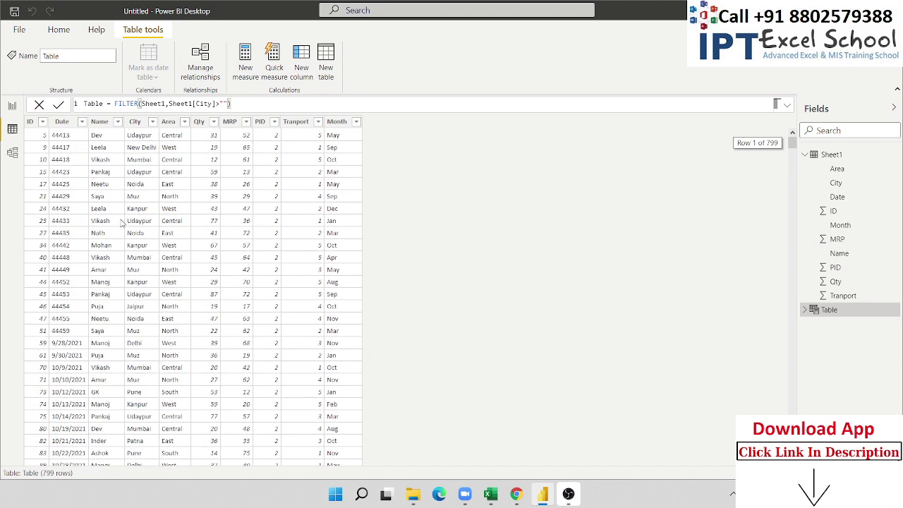
pyautogui.click(12, 107)
# - Add a column chart of Qty by City using the City field from Table
pyautogui.click(198, 286)
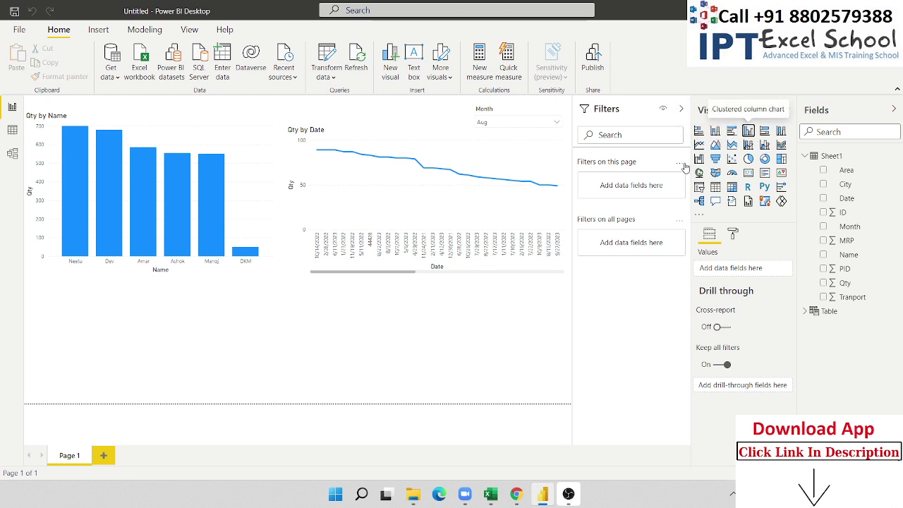
pyautogui.click(748, 130)
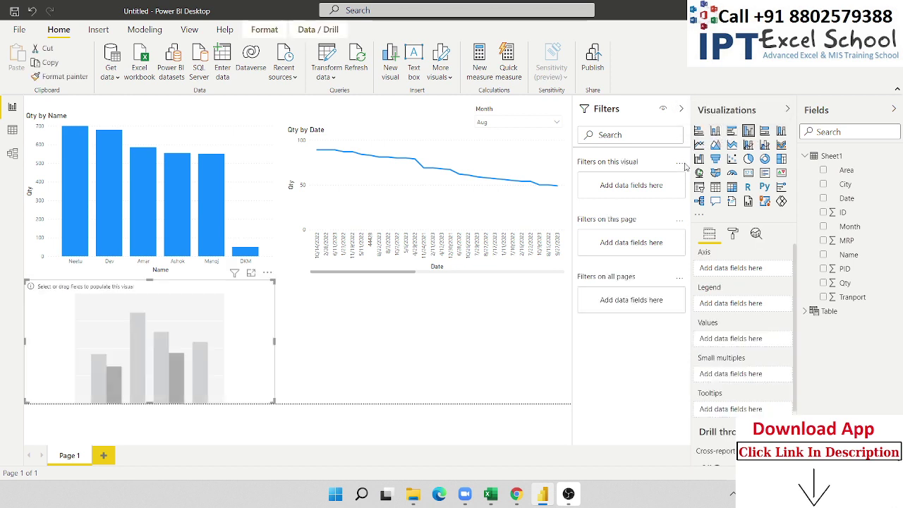
pyautogui.click(806, 312)
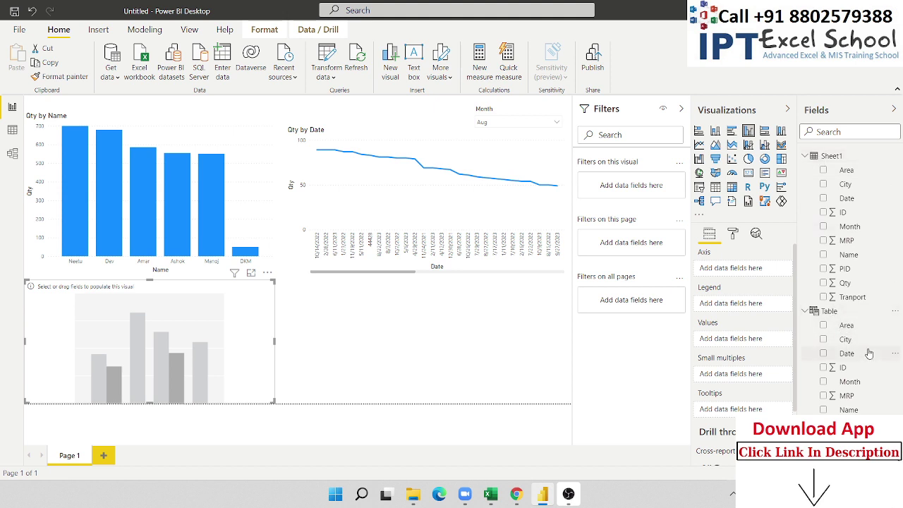
pyautogui.moveTo(846, 339); pyautogui.dragTo(500, 376)
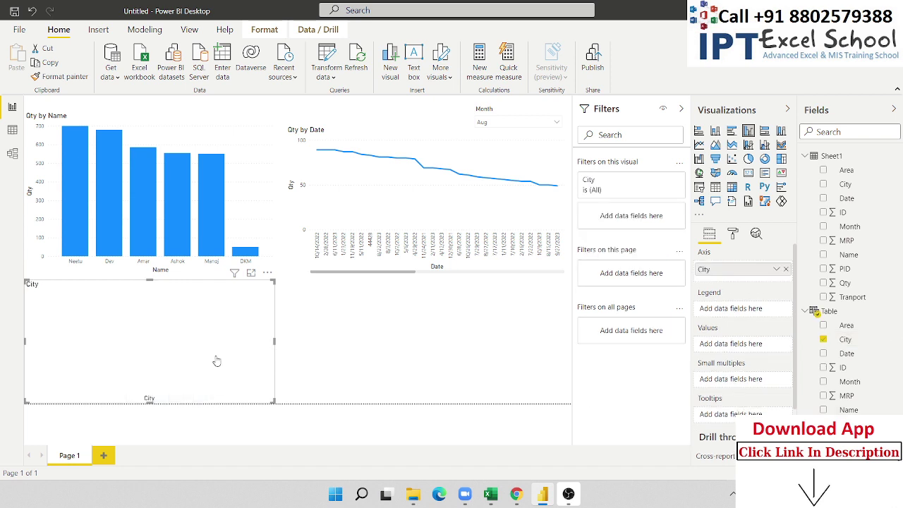
pyautogui.moveTo(217, 362); pyautogui.dragTo(216, 362)
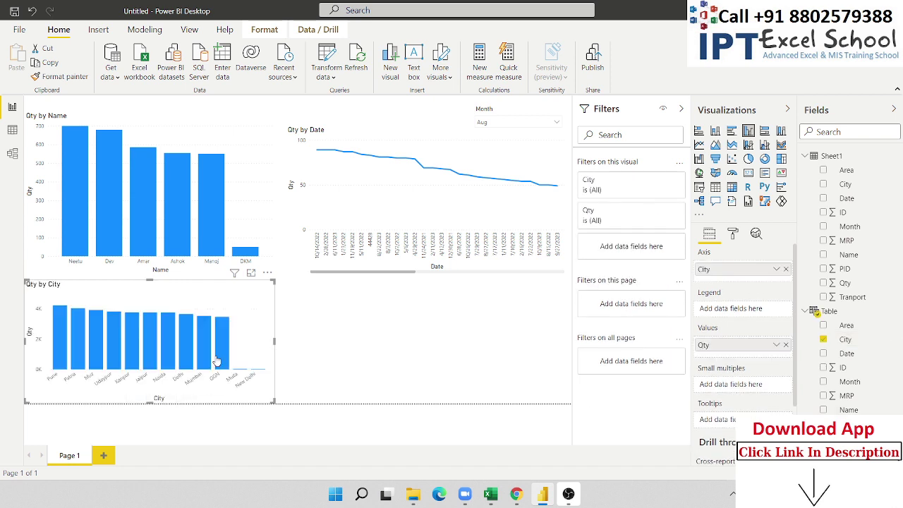
# - Set the Month slicer to Apr, then to Jul
pyautogui.click(496, 121)
pyautogui.click(494, 134)
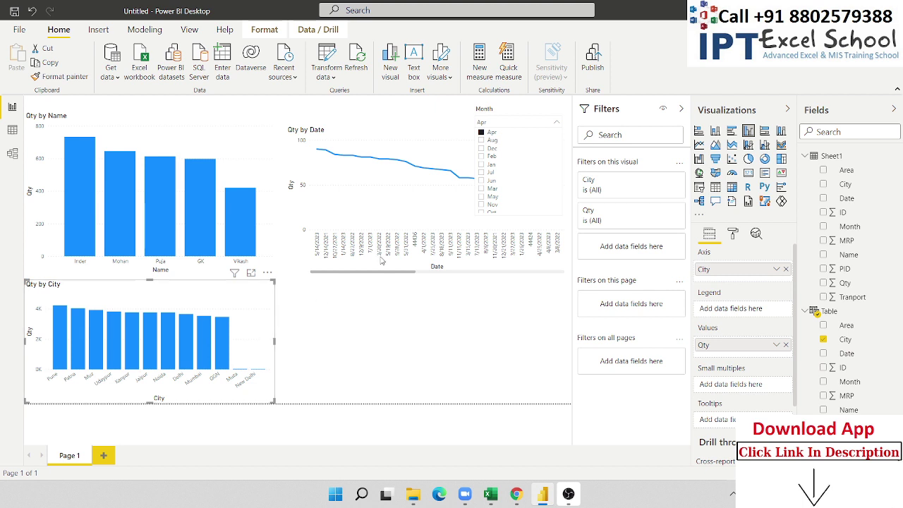
pyautogui.click(490, 172)
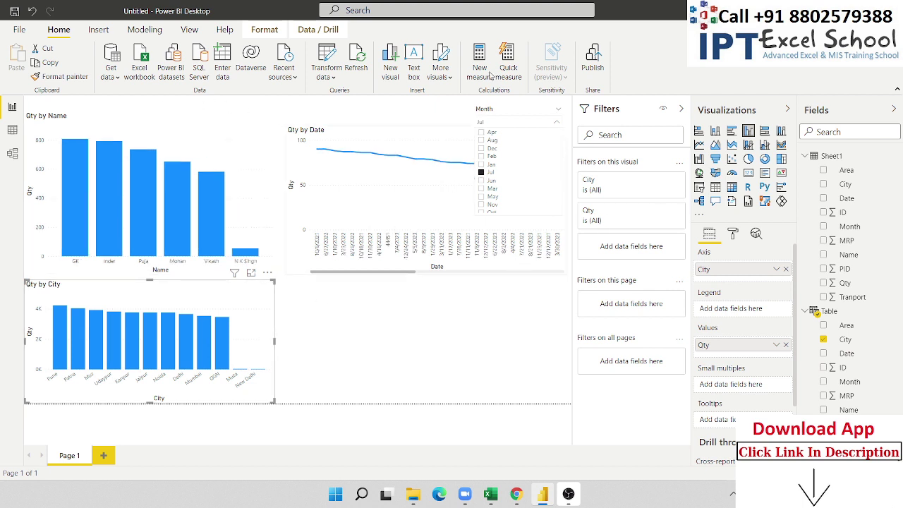
pyautogui.click(471, 335)
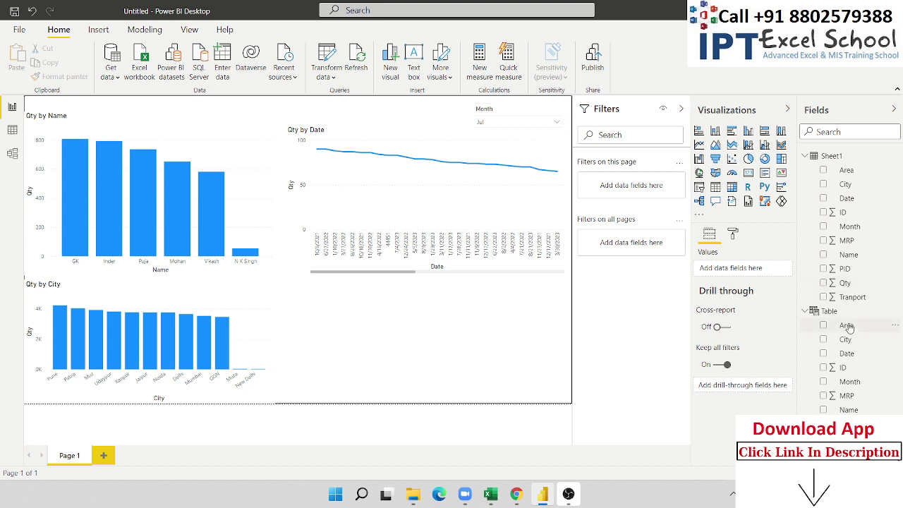
# - In Data view, change Table's filter condition to City greater than "Muz"
pyautogui.click(14, 131)
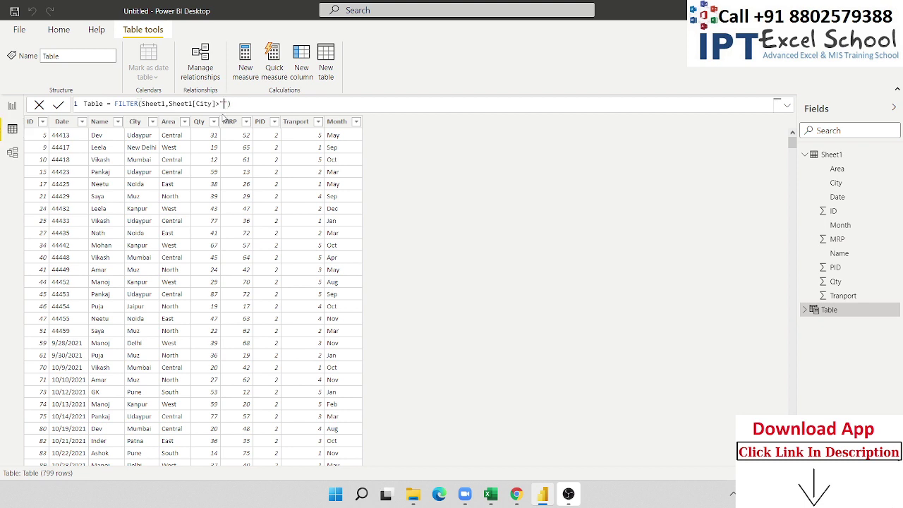
pyautogui.click(130, 156)
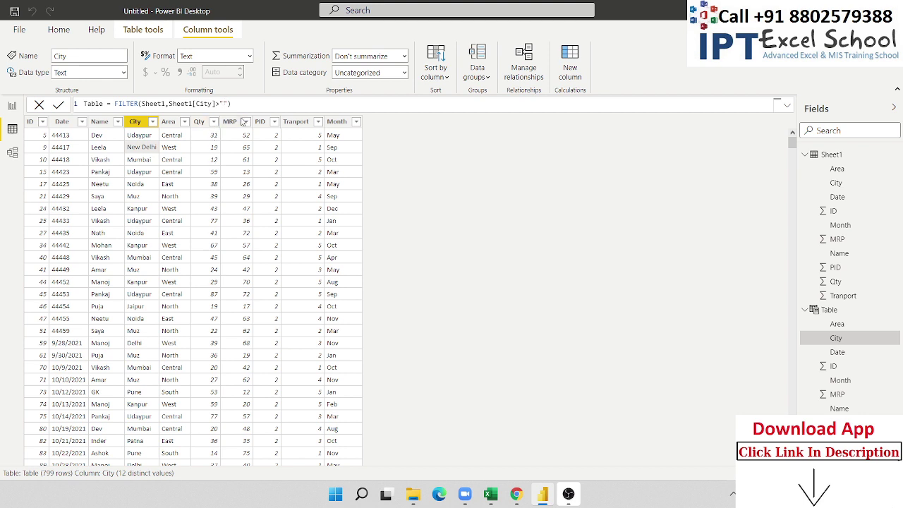
pyautogui.write('Muz')
pyautogui.press('Return')
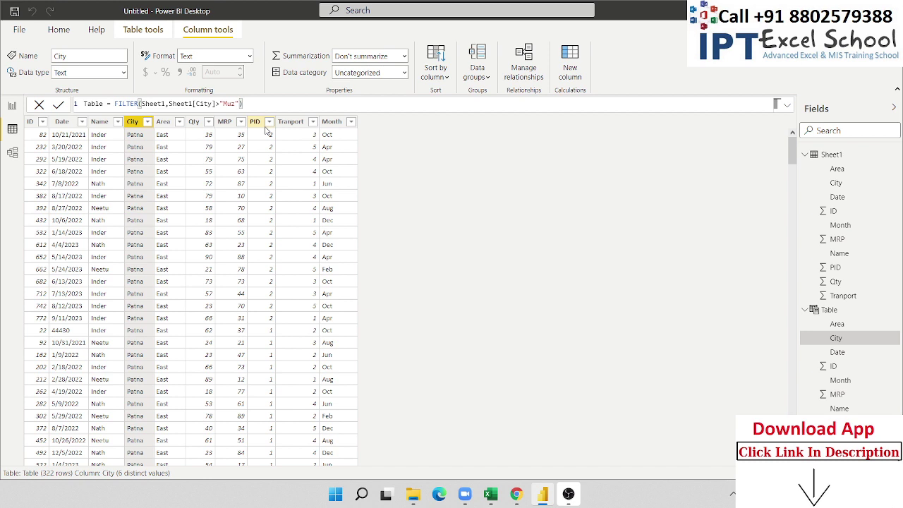
# - Add a second condition, Sheet1[MRP]>50, to Table's FILTER formula
pyautogui.write('&&')
pyautogui.write('sh')
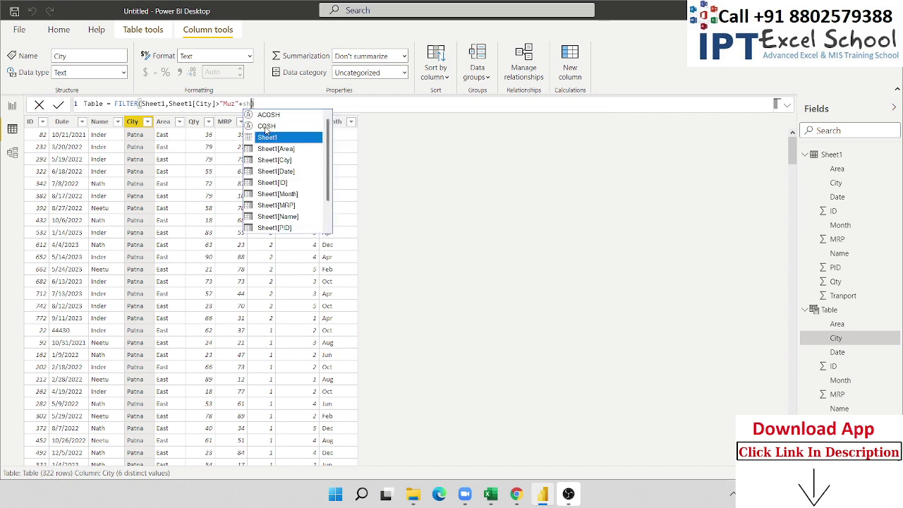
pyautogui.press('Down')
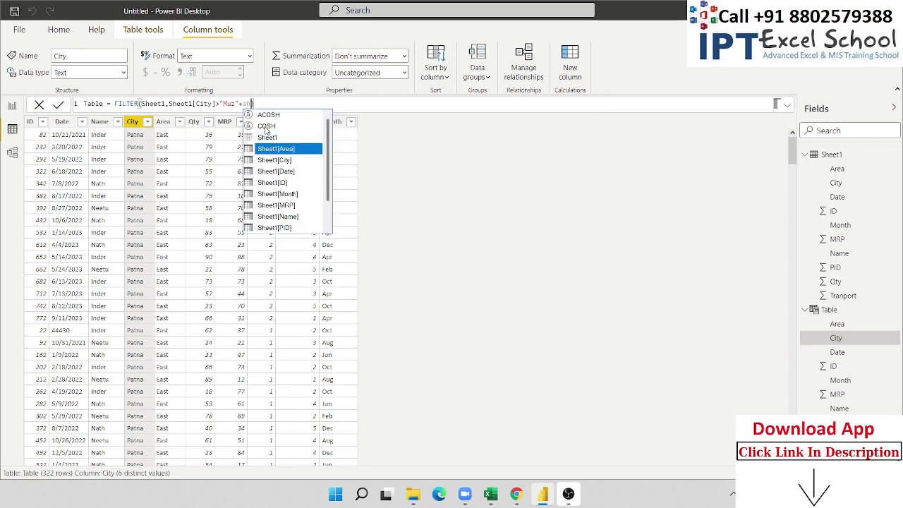
pyautogui.press('Down')
pyautogui.press('Down')
pyautogui.press('Down')
pyautogui.press('Down')
pyautogui.press('Down')
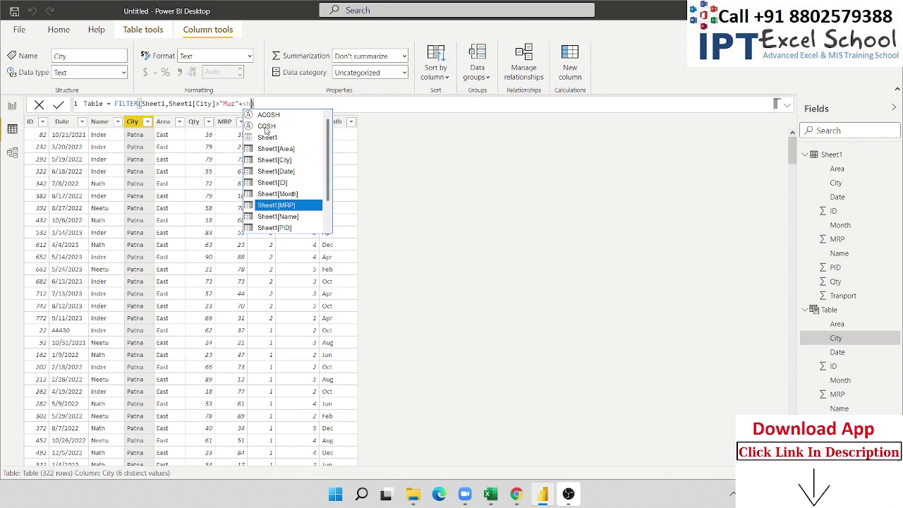
pyautogui.press('Tab')
pyautogui.write('>')
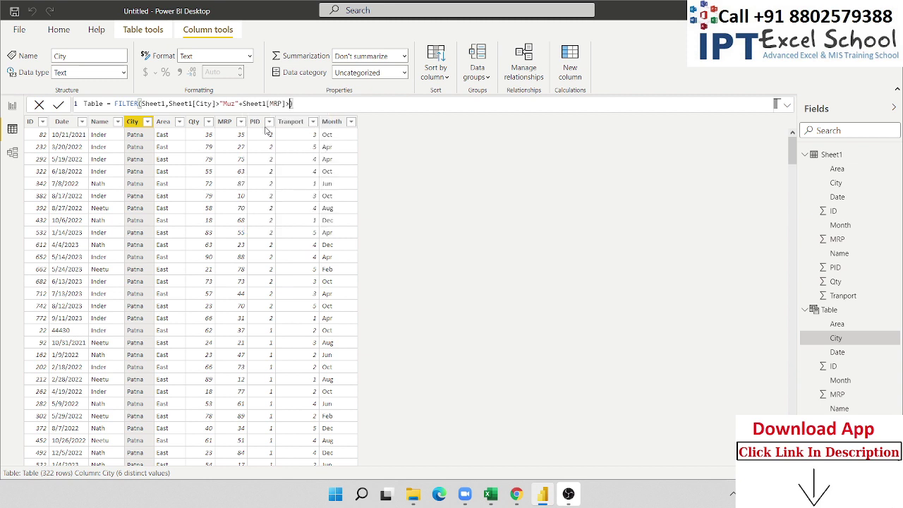
pyautogui.write('5')
pyautogui.write(')')
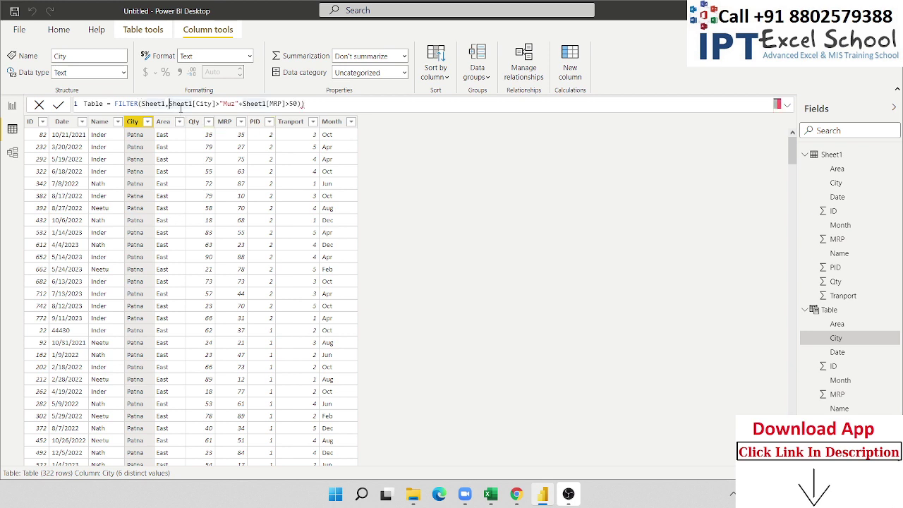
pyautogui.write('(')
pyautogui.press('Return')
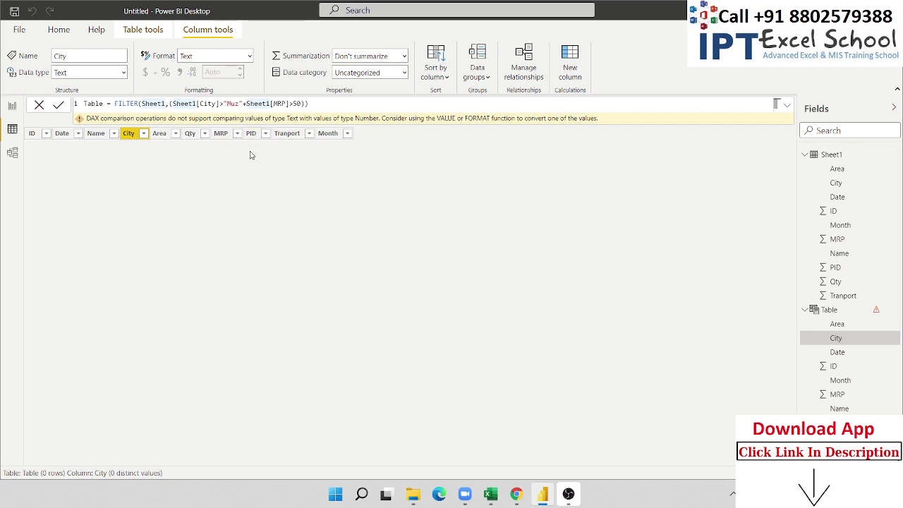
# - Change the joining operator and bracket each condition: ((Sheet1[City]>"Muz")+(Sheet1[MRP]>50))
pyautogui.press('BackSpace')
pyautogui.write('*')
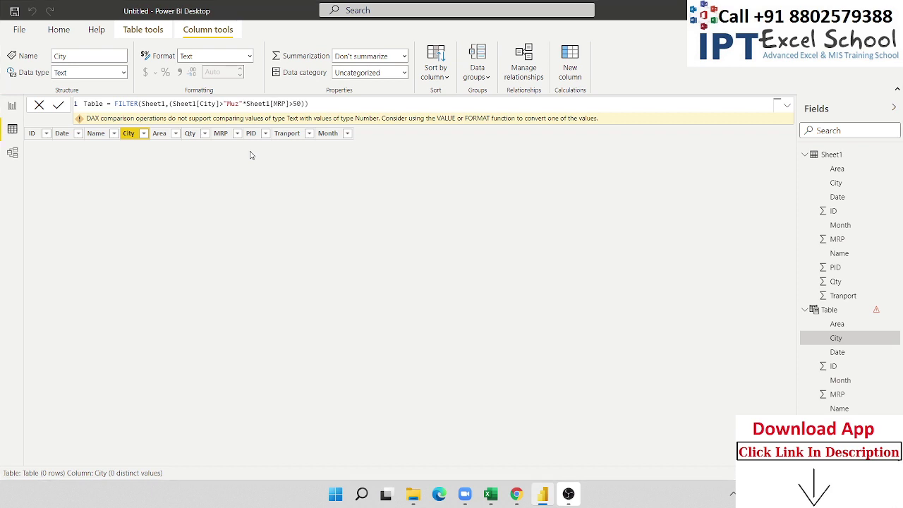
pyautogui.press('Return')
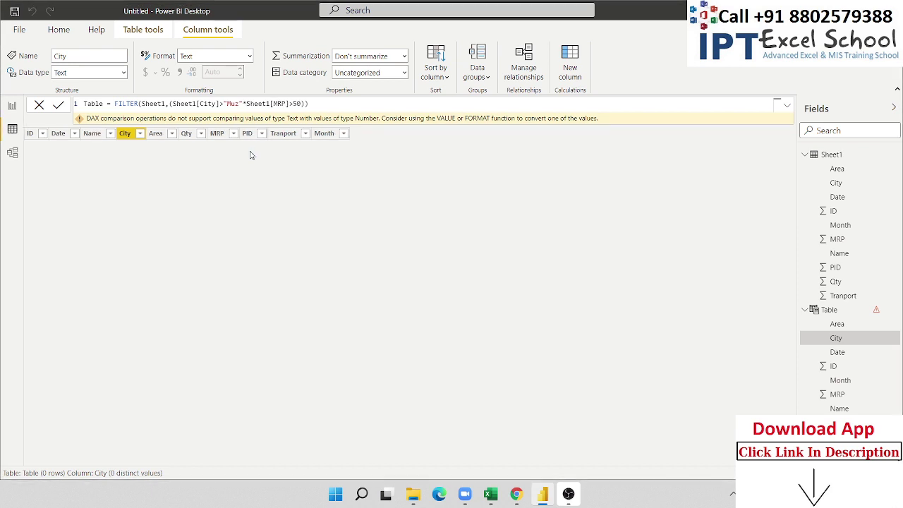
pyautogui.click(244, 103)
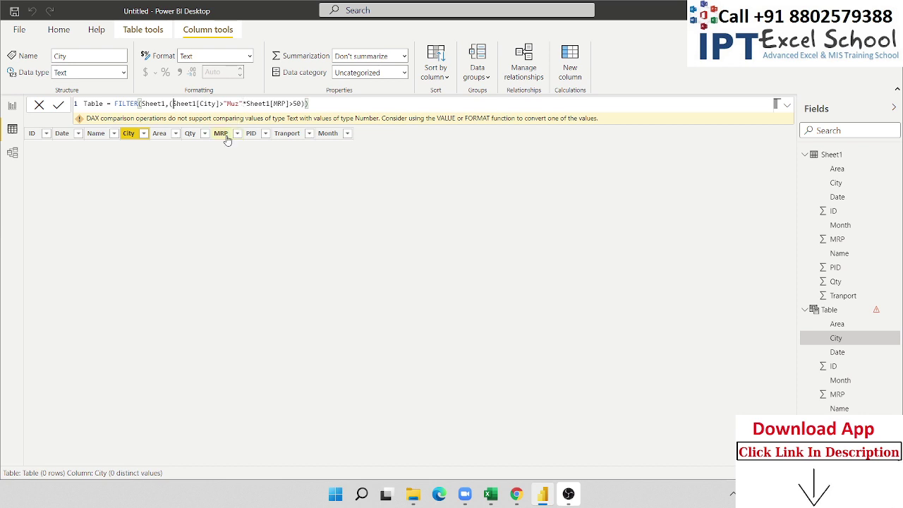
pyautogui.write('(')
pyautogui.click(247, 103)
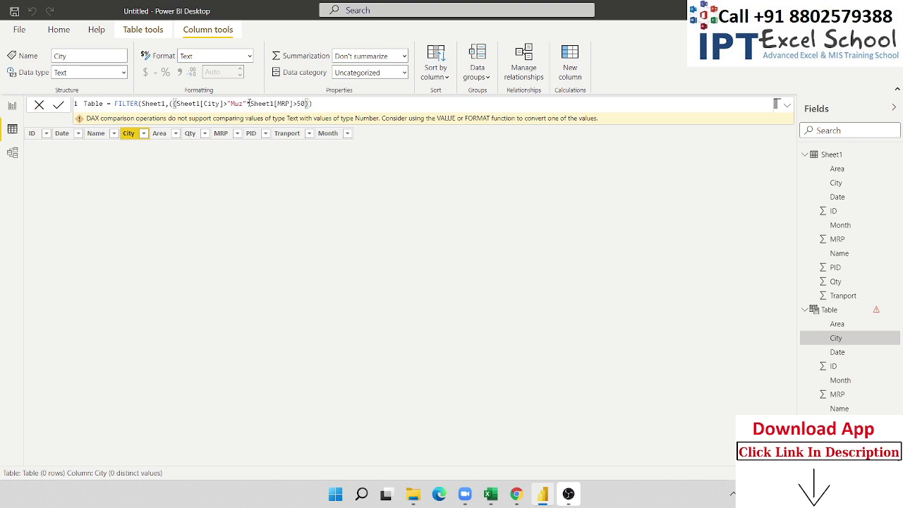
pyautogui.write(')+')
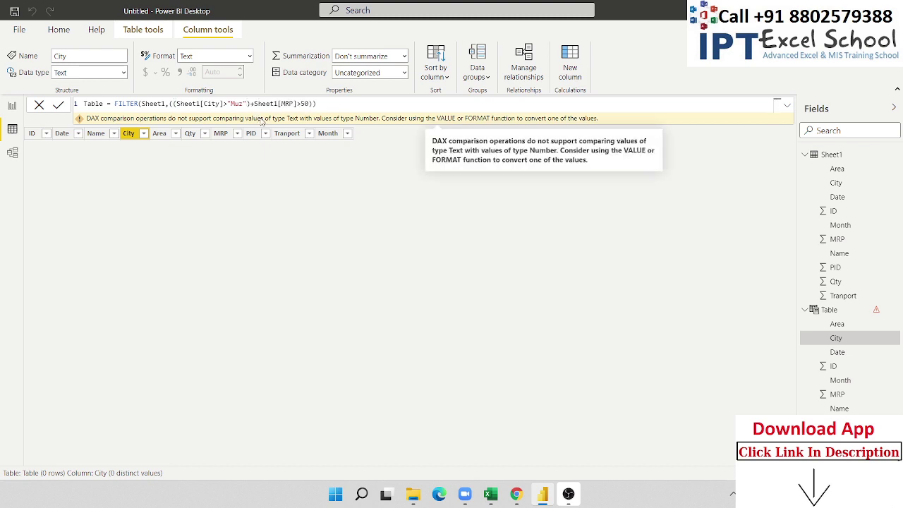
pyautogui.write('(')
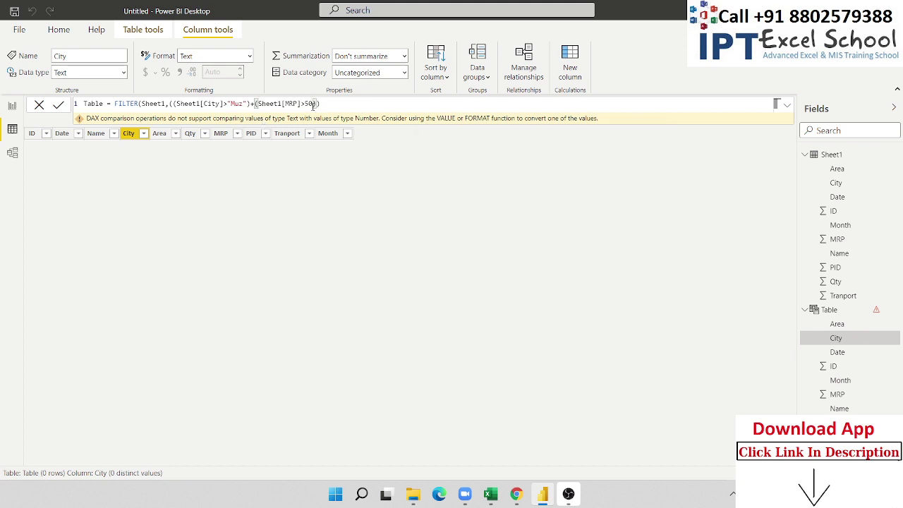
pyautogui.write(')')
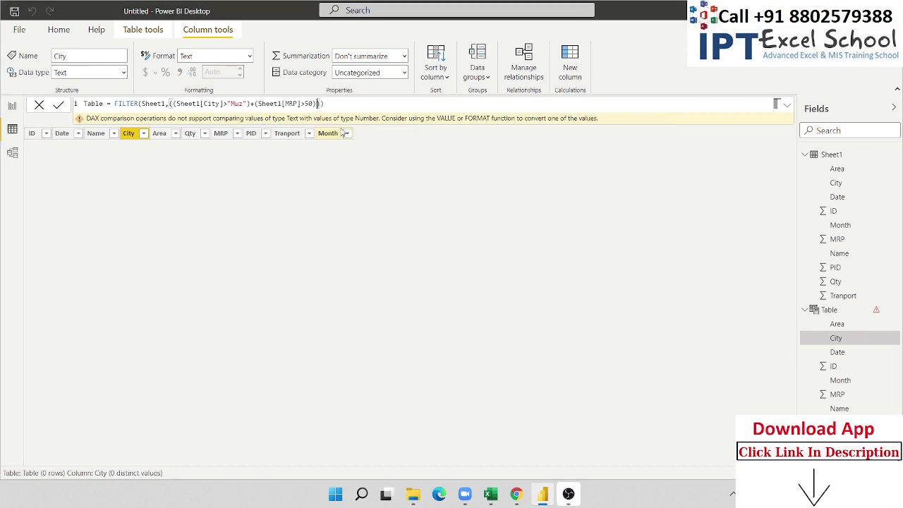
pyautogui.press('Return')
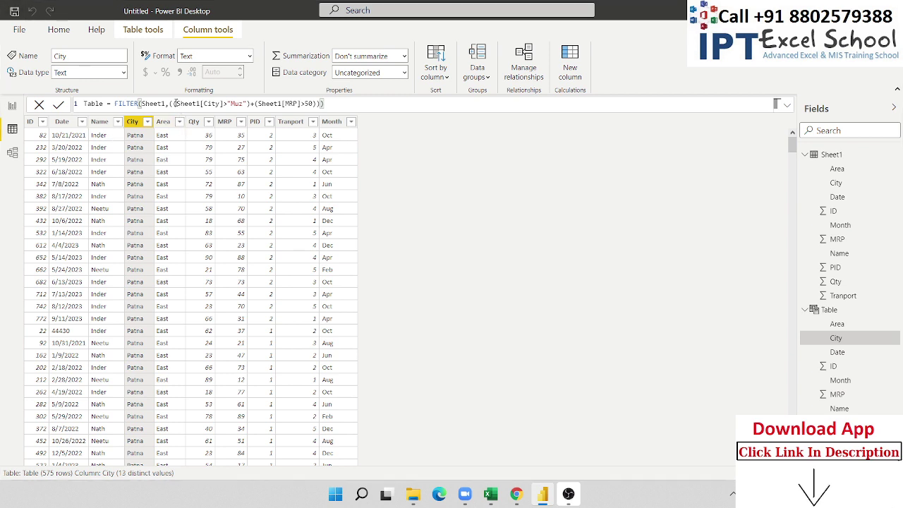
# - Join the City and MRP conditions with * instead of + in Table's formula
pyautogui.moveTo(174, 104); pyautogui.dragTo(318, 104)
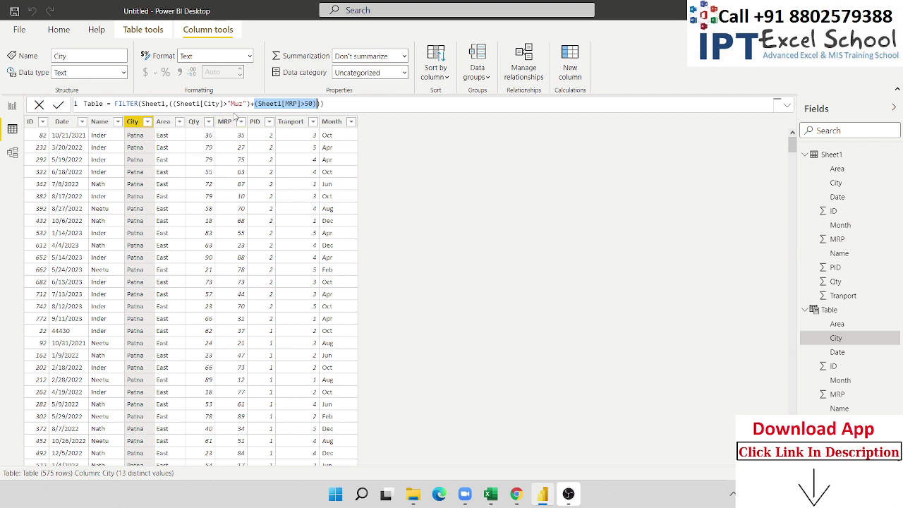
pyautogui.moveTo(169, 103); pyautogui.dragTo(319, 104)
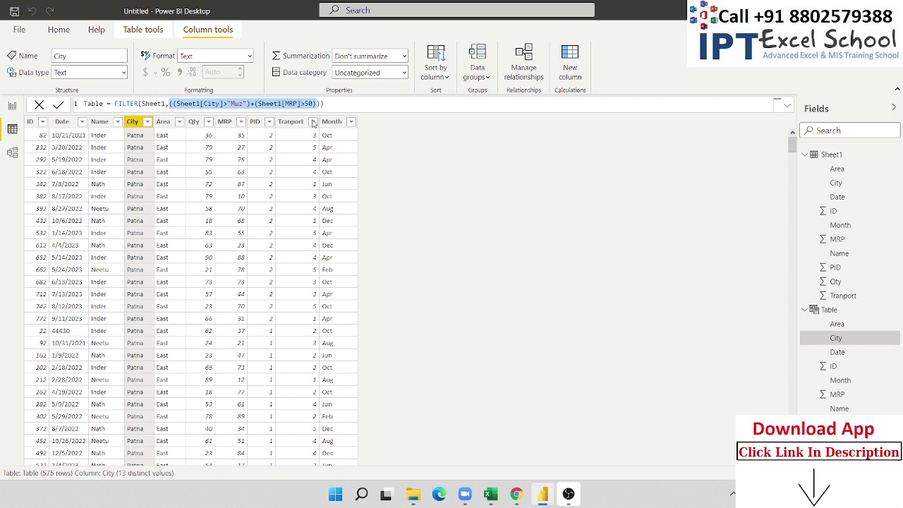
pyautogui.moveTo(230, 104); pyautogui.dragTo(244, 104)
pyautogui.click(253, 103)
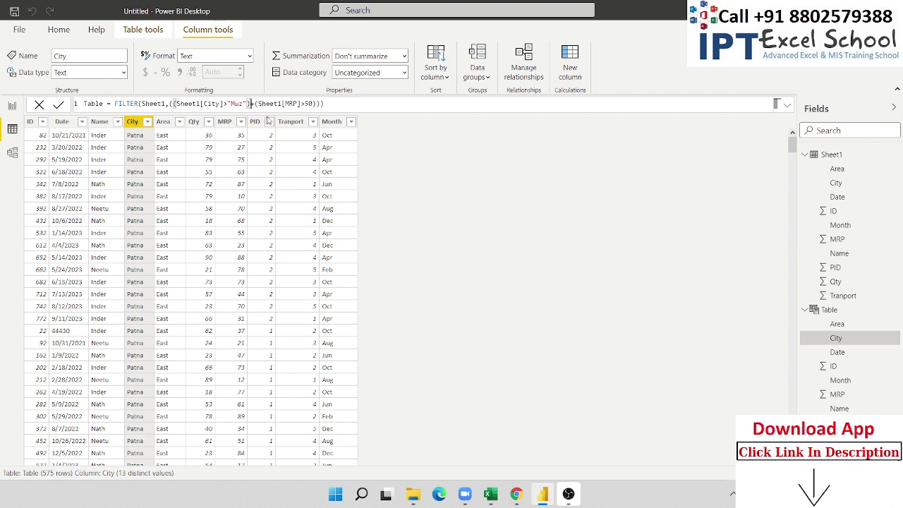
pyautogui.press('BackSpace')
pyautogui.write('*')
pyautogui.press('Return')
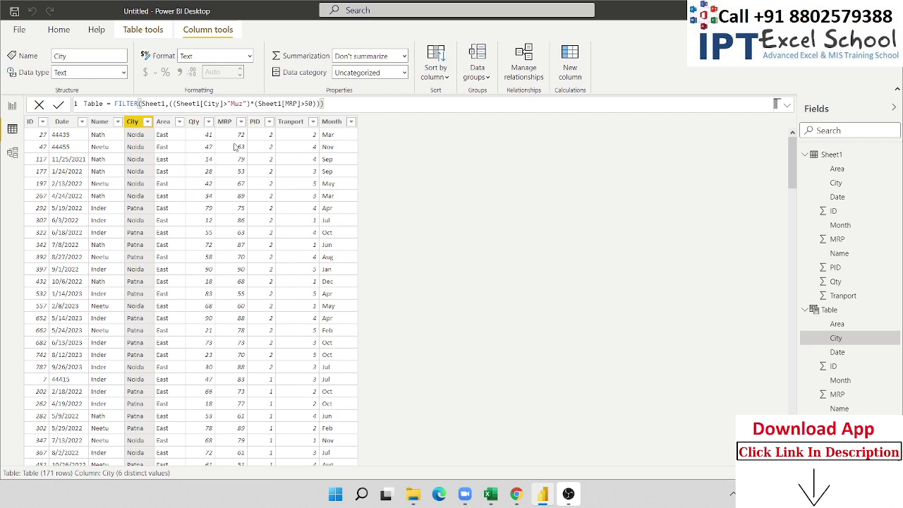
# - Change the City comparison to Sheet1[City]="Muz", leaving 39 rows
pyautogui.scroll(-5, 172, 173)
pyautogui.scroll(5, 172, 174)
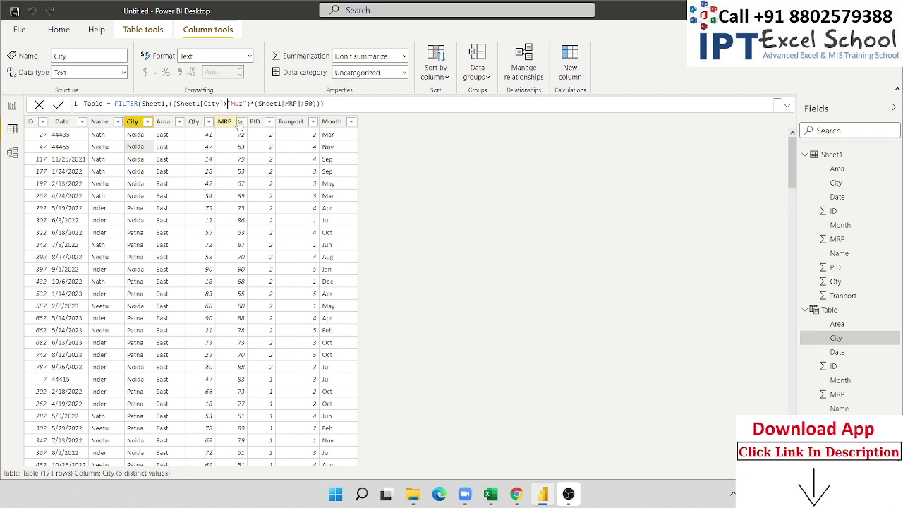
pyautogui.press('BackSpace')
pyautogui.write('=')
pyautogui.press('Return')
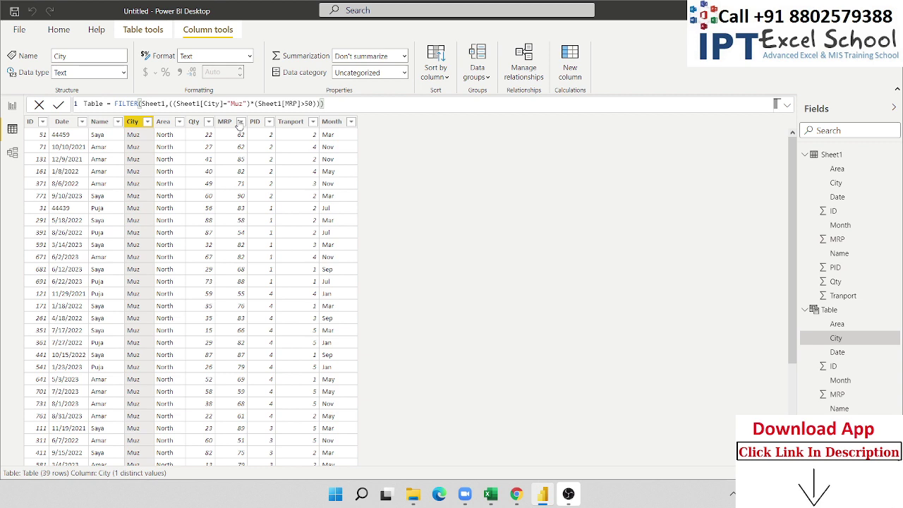
# - Create the measure Total = SUM(Sheet1[Qty]) in the Sheet1 table
pyautogui.click(12, 108)
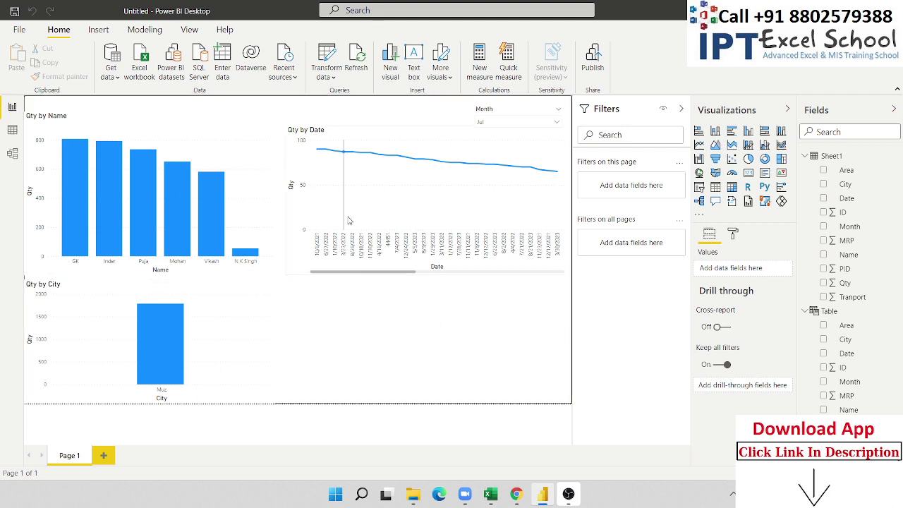
pyautogui.click(481, 77)
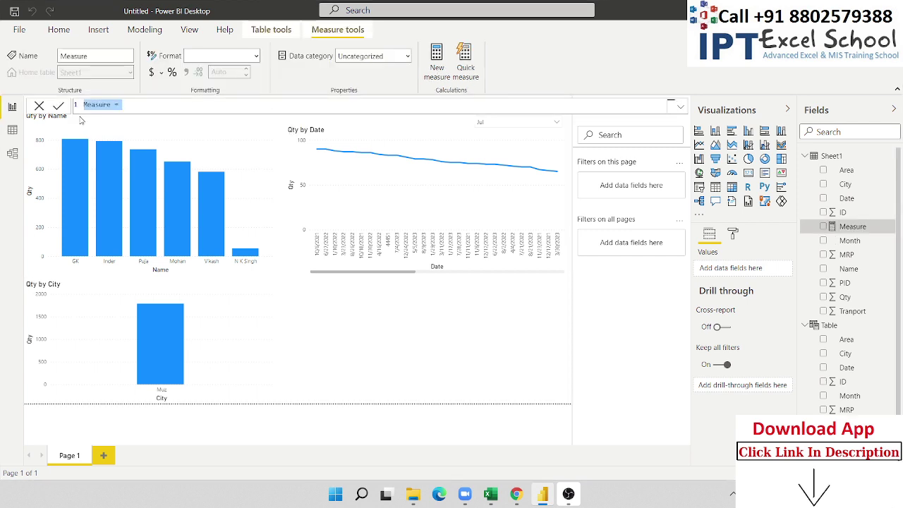
pyautogui.doubleClick(93, 104)
pyautogui.write('Total =')
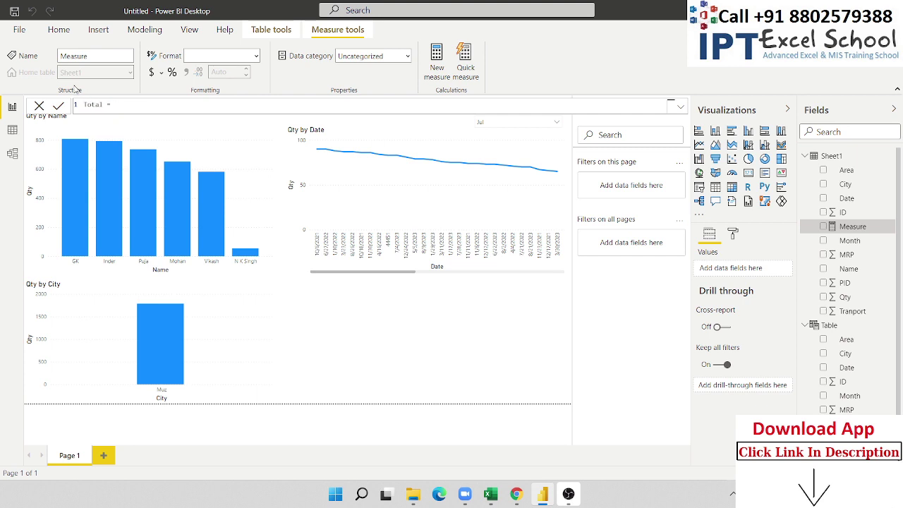
pyautogui.write('SUM(')
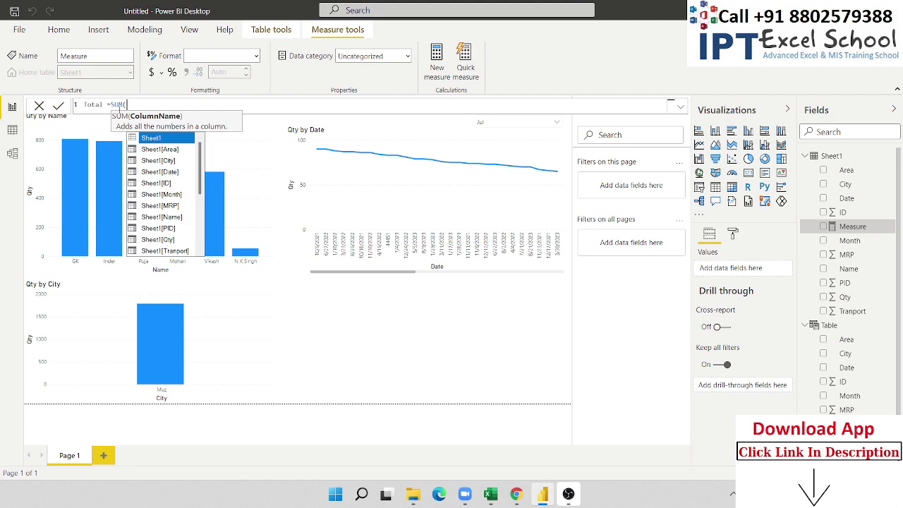
pyautogui.press('Down')
pyautogui.press('Down')
pyautogui.press('Down')
pyautogui.press('Down')
pyautogui.press('Down')
pyautogui.press('Down')
pyautogui.press('Down')
pyautogui.press('Down')
pyautogui.press('Down')
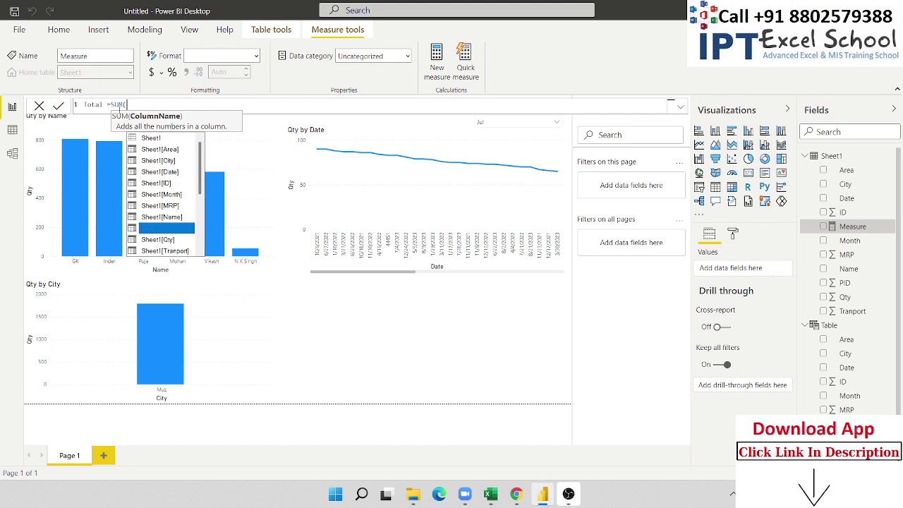
pyautogui.press('Tab')
pyautogui.write(')')
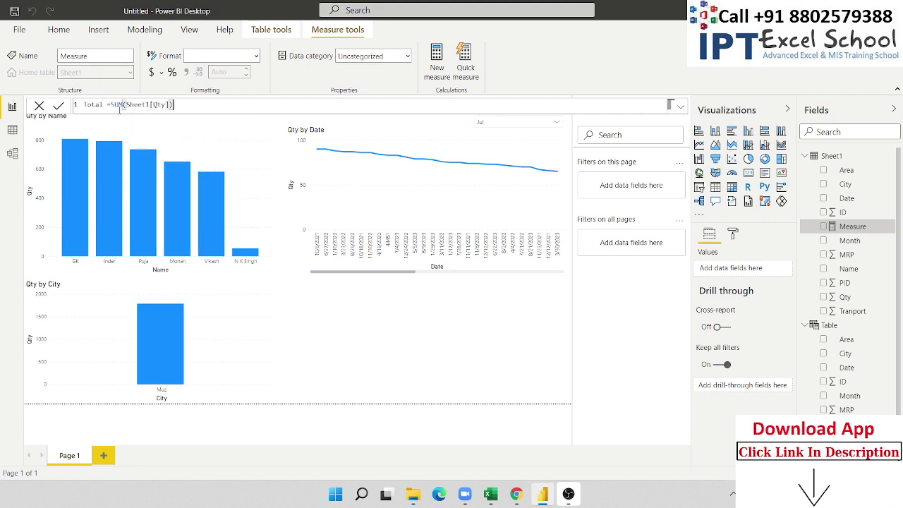
pyautogui.press('Return')
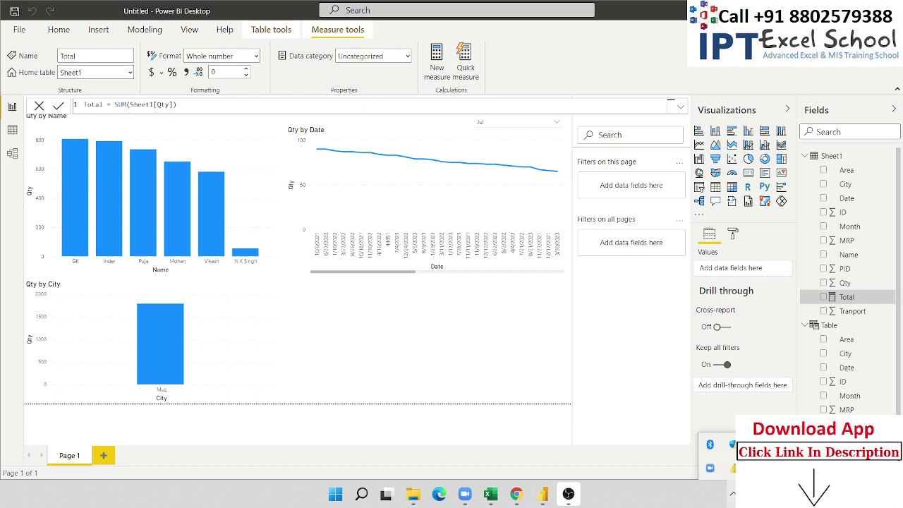
pyautogui.click(372, 345)
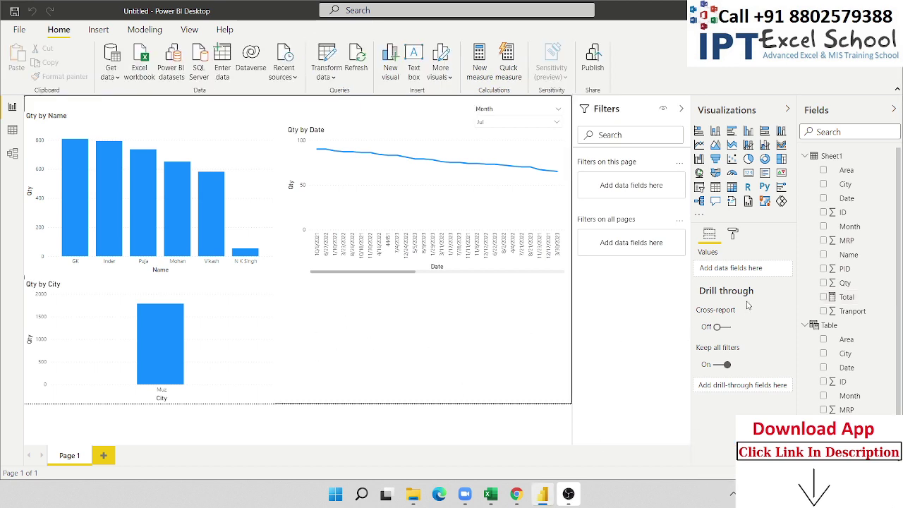
# - Add a card visual showing the Total measure
pyautogui.click(749, 173)
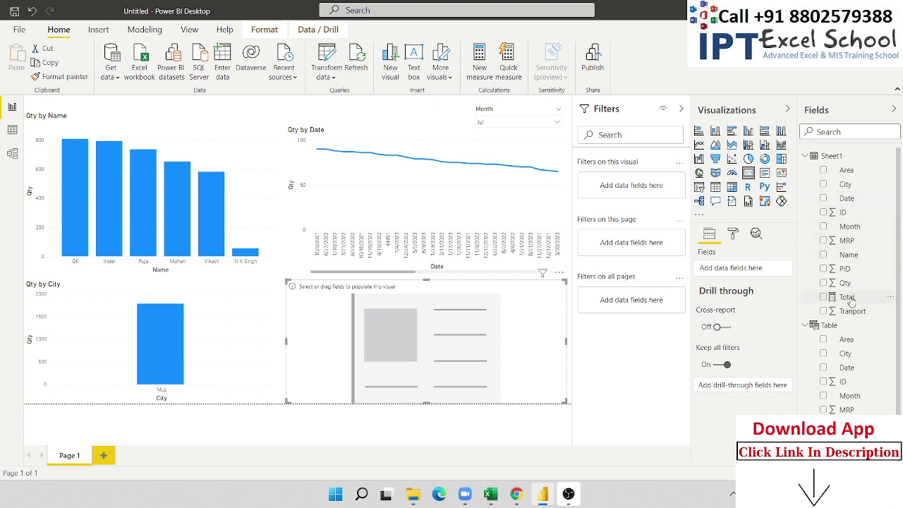
pyautogui.moveTo(848, 297); pyautogui.dragTo(467, 346)
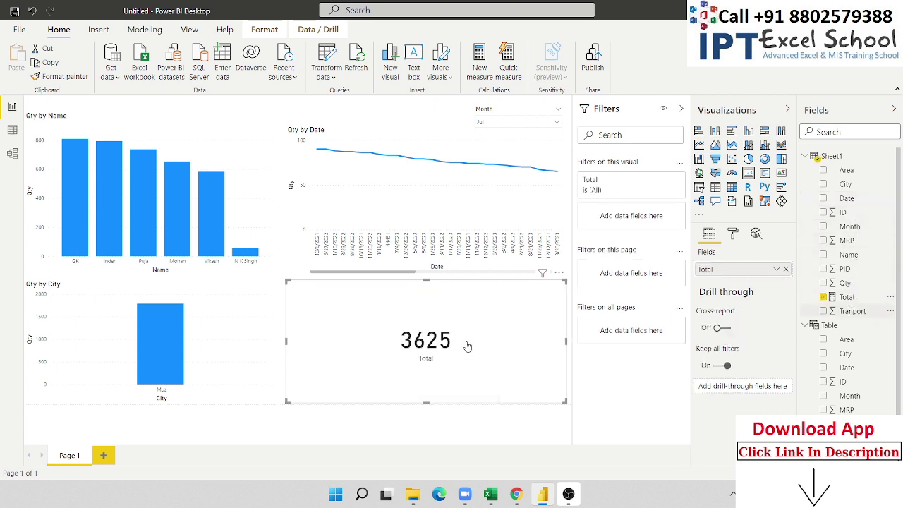
pyautogui.moveTo(444, 345)
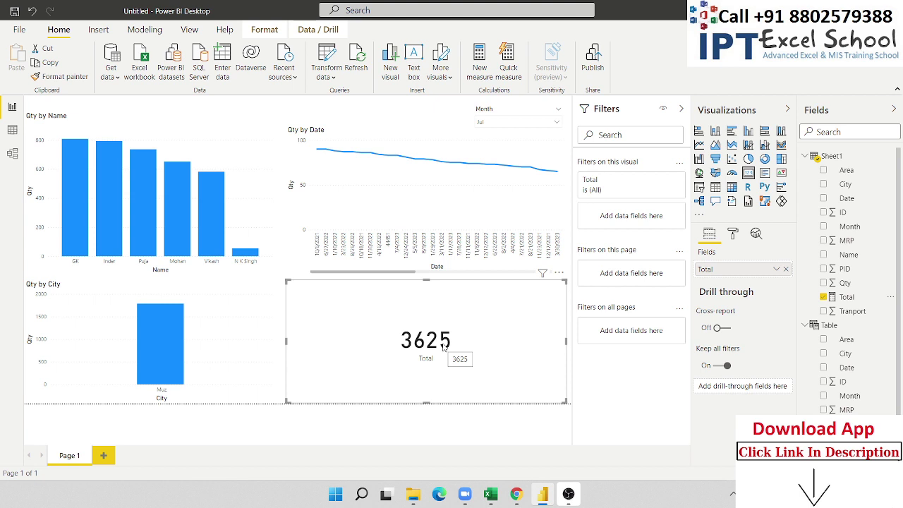
# - Filter the Month slicer to Feb so the card reads 3139, then go to Data view
pyautogui.click(559, 123)
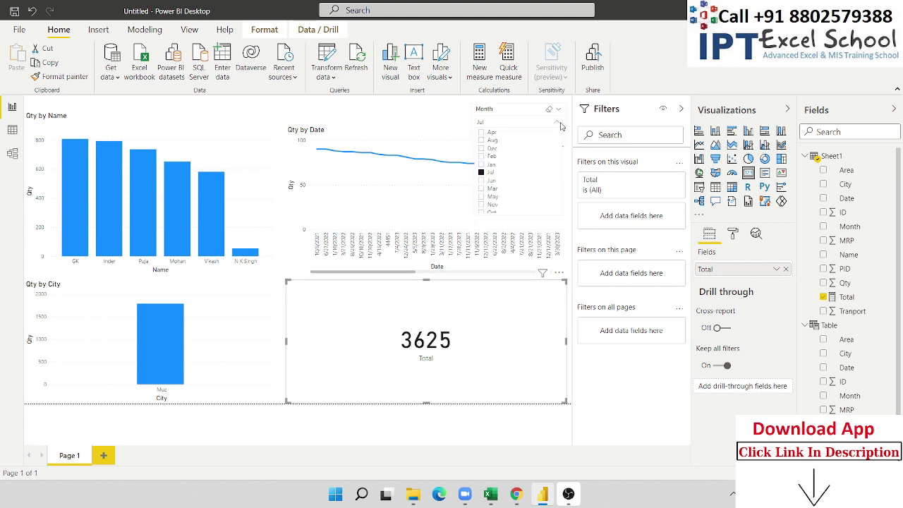
pyautogui.click(487, 156)
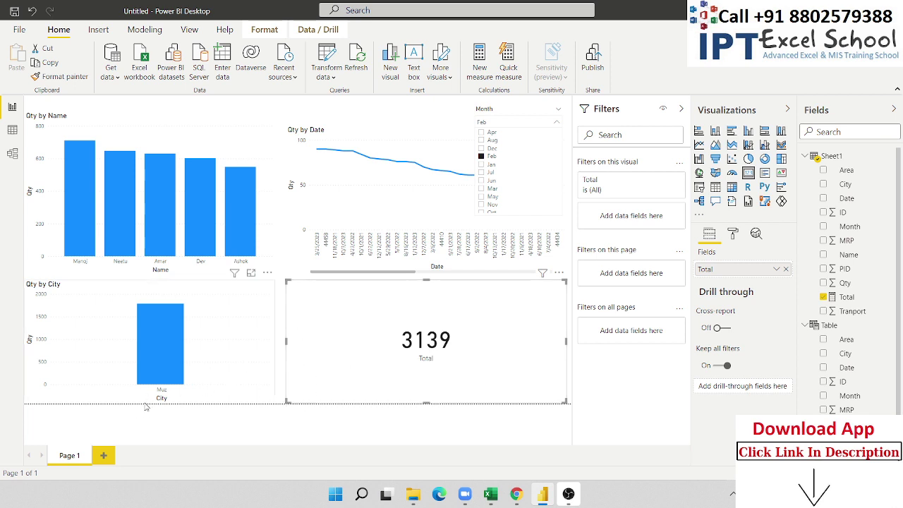
pyautogui.click(12, 130)
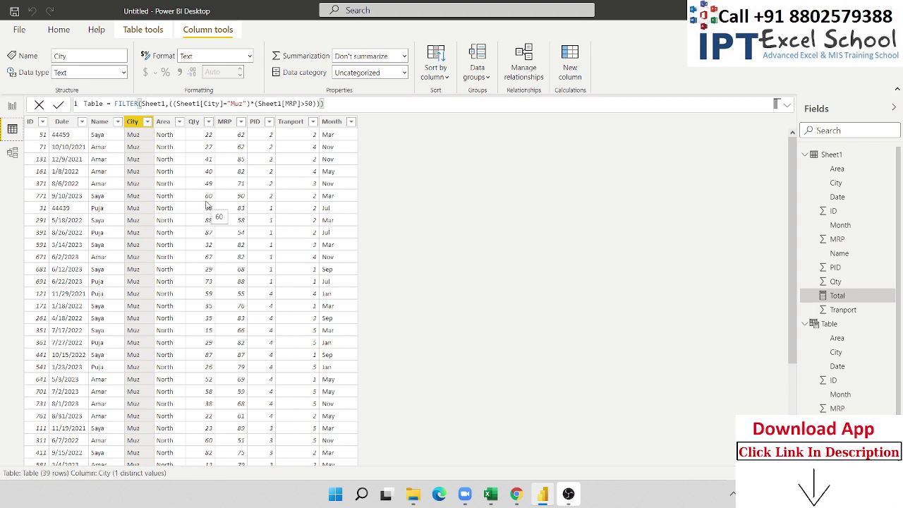
# - Inspect the Name, Qty, Area and PID columns of the filtered Table
pyautogui.click(101, 122)
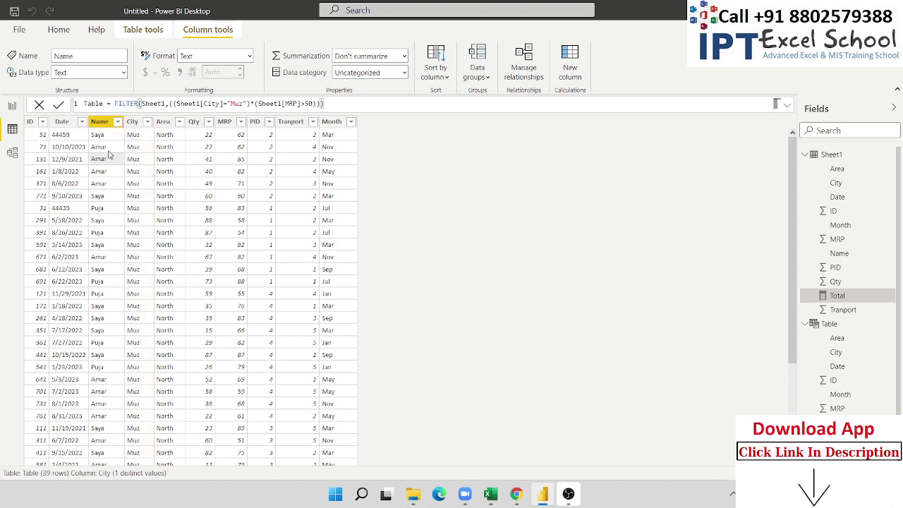
pyautogui.click(197, 123)
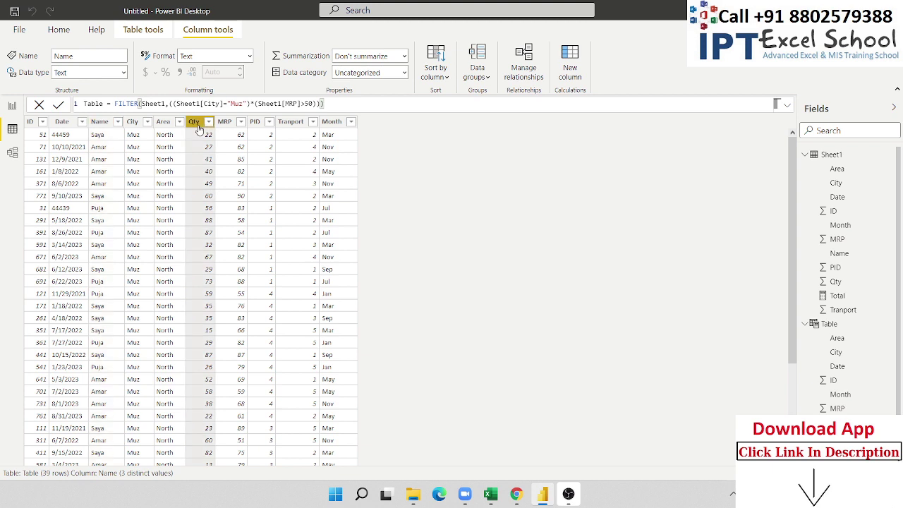
pyautogui.click(163, 122)
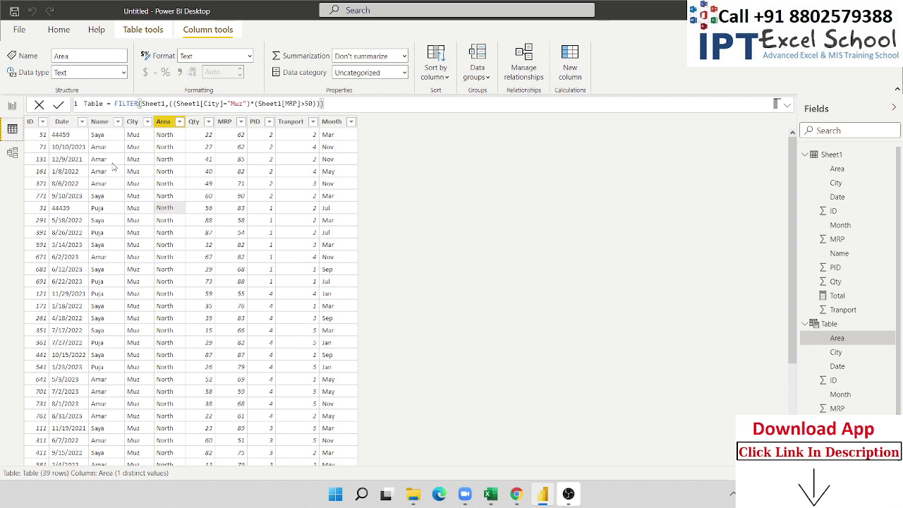
pyautogui.click(257, 171)
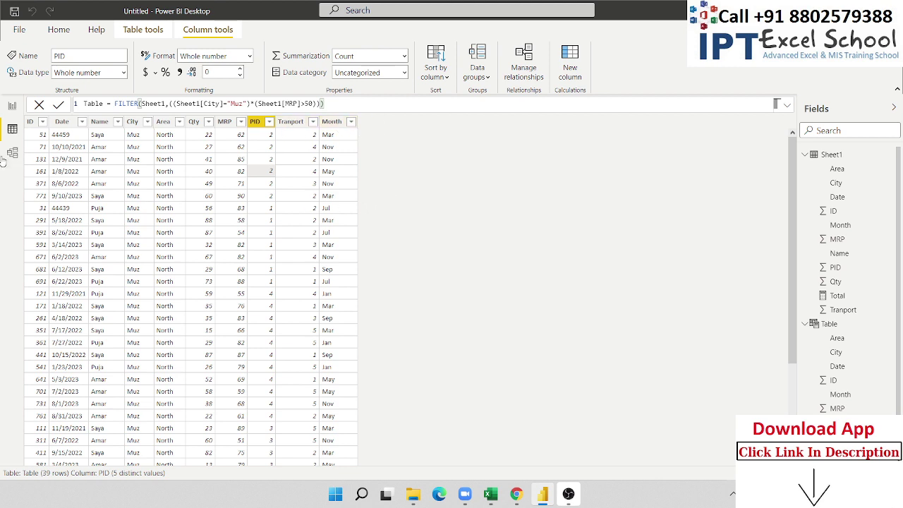
# - Collapse the Table and Sheet1 field lists in the Fields pane
pyautogui.click(806, 326)
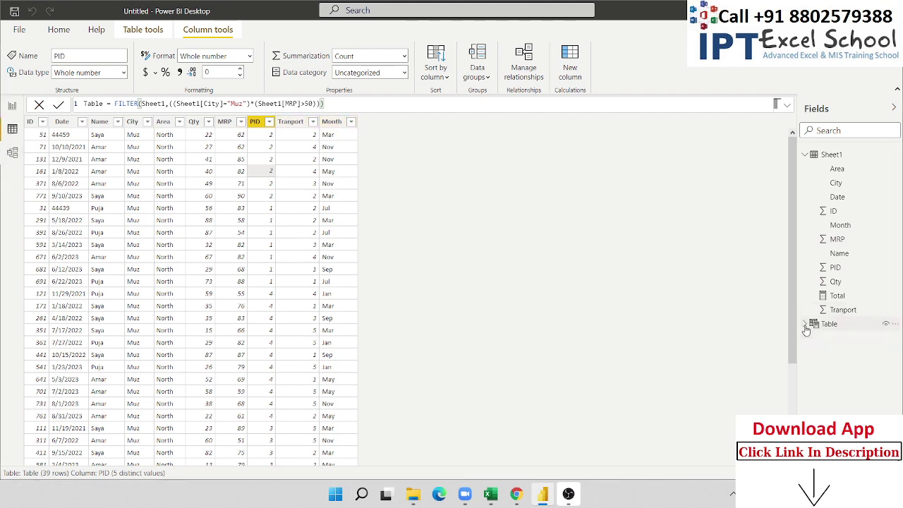
pyautogui.click(806, 157)
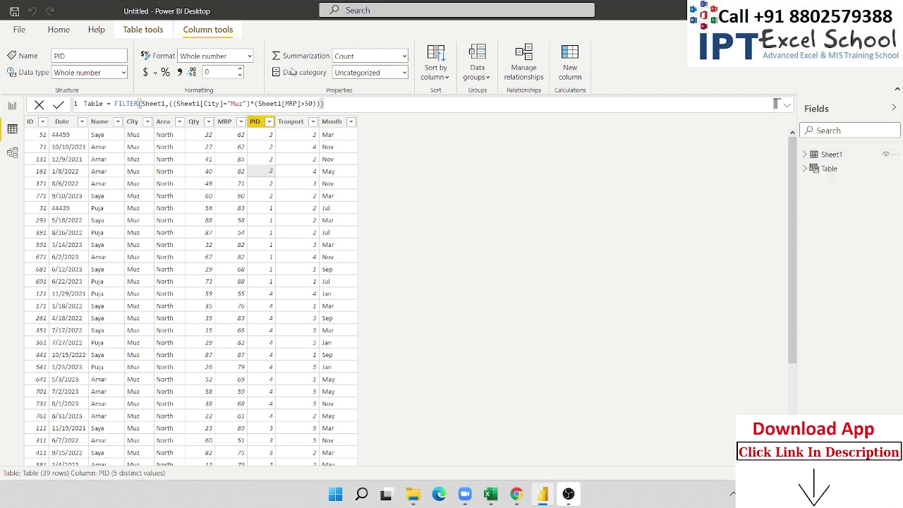
pyautogui.click(147, 28)
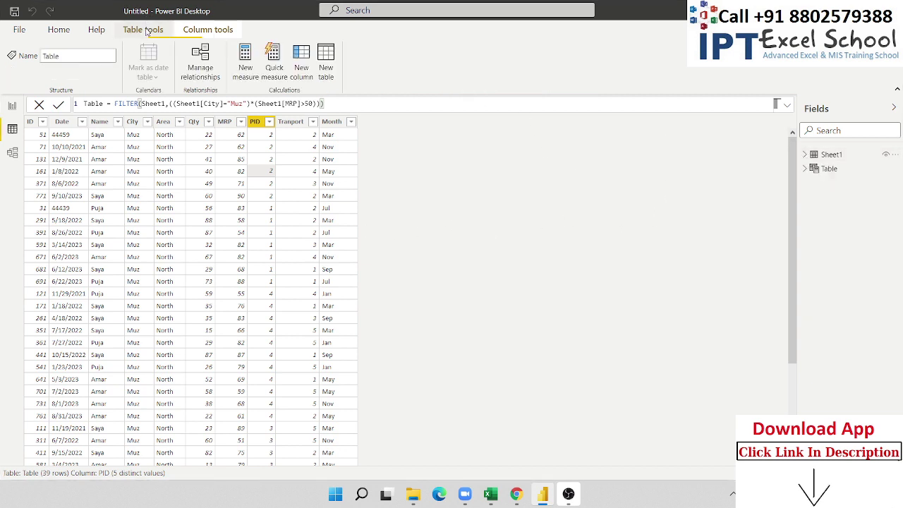
# - Create the calculated table Summary = ALL(Sheet1[Name]) listing 19 distinct names
pyautogui.click(326, 82)
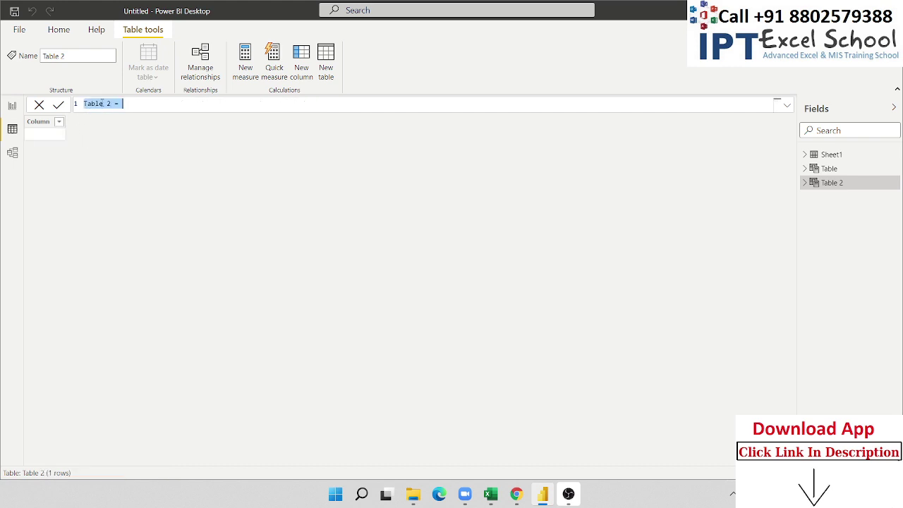
pyautogui.doubleClick(103, 104)
pyautogui.press('BackSpace')
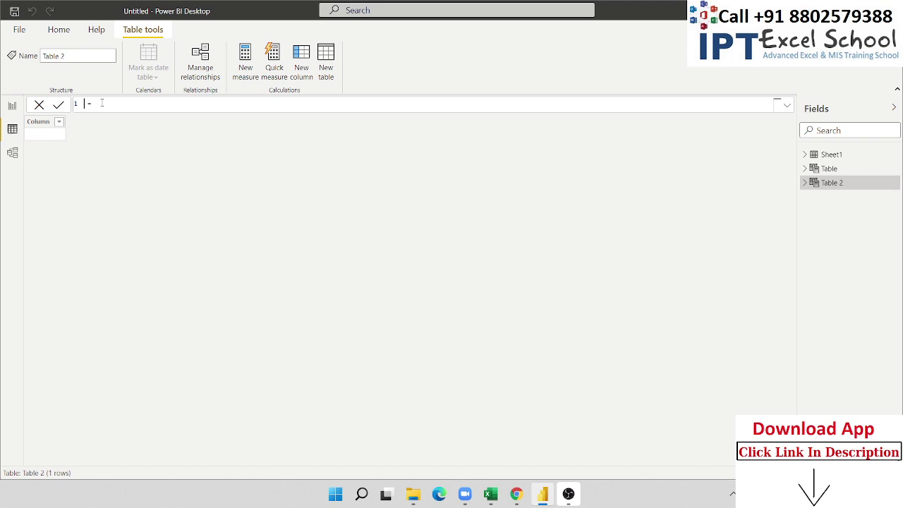
pyautogui.write('Summary')
pyautogui.click(136, 107)
pyautogui.write('ALL(')
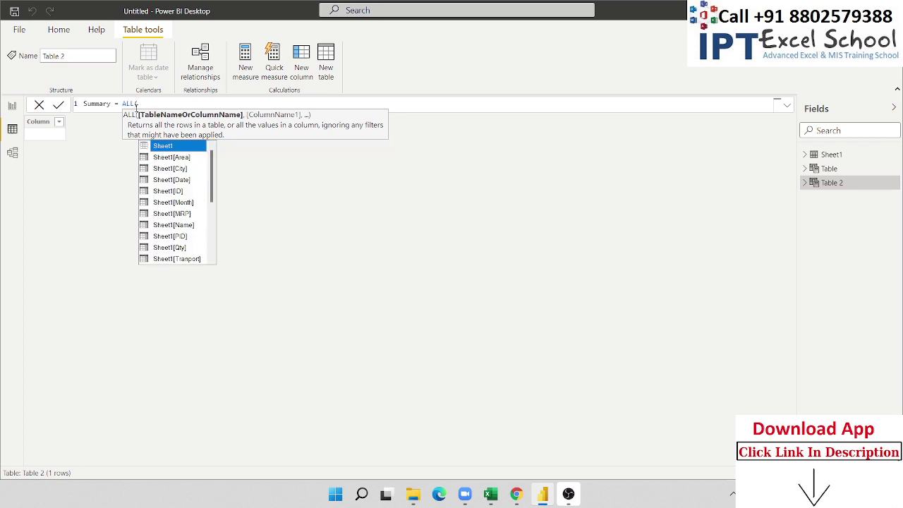
pyautogui.press('Down')
pyautogui.press('Down')
pyautogui.press('Down')
pyautogui.press('Down')
pyautogui.press('Down')
pyautogui.press('Down')
pyautogui.press('Down')
pyautogui.press('Tab')
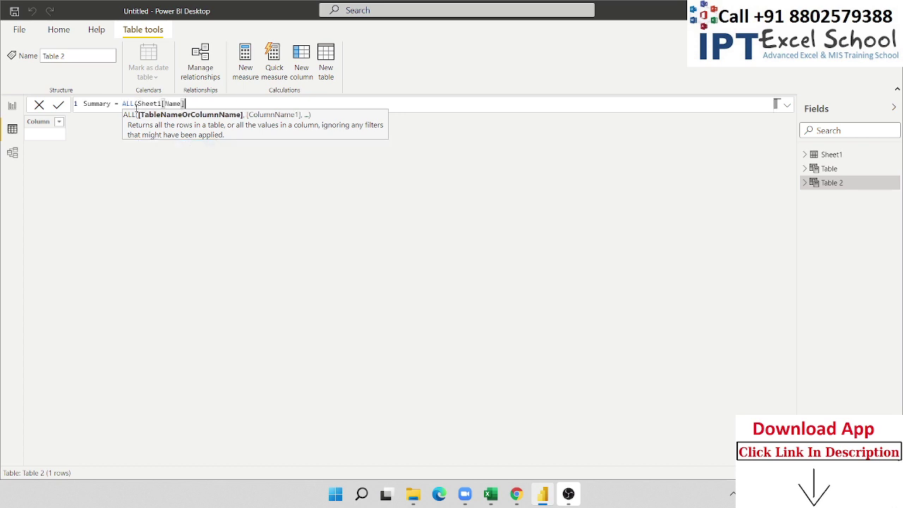
pyautogui.write(')')
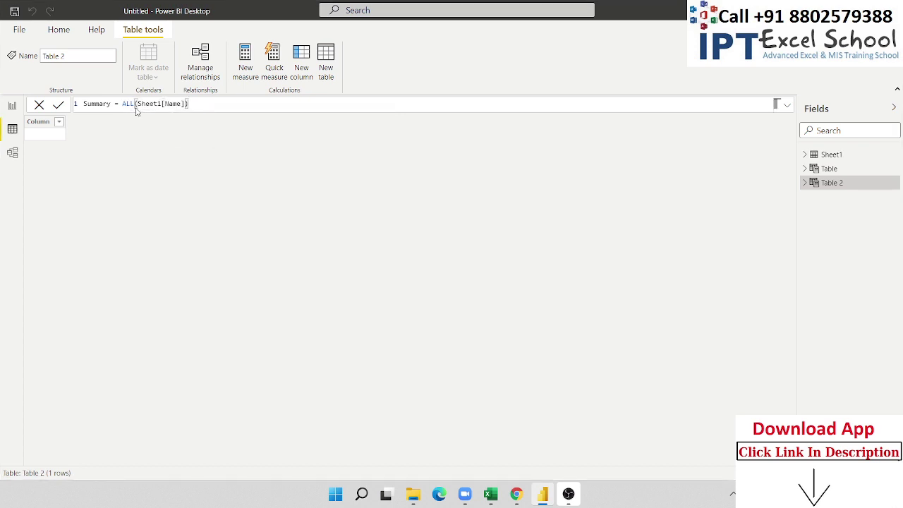
pyautogui.press('Return')
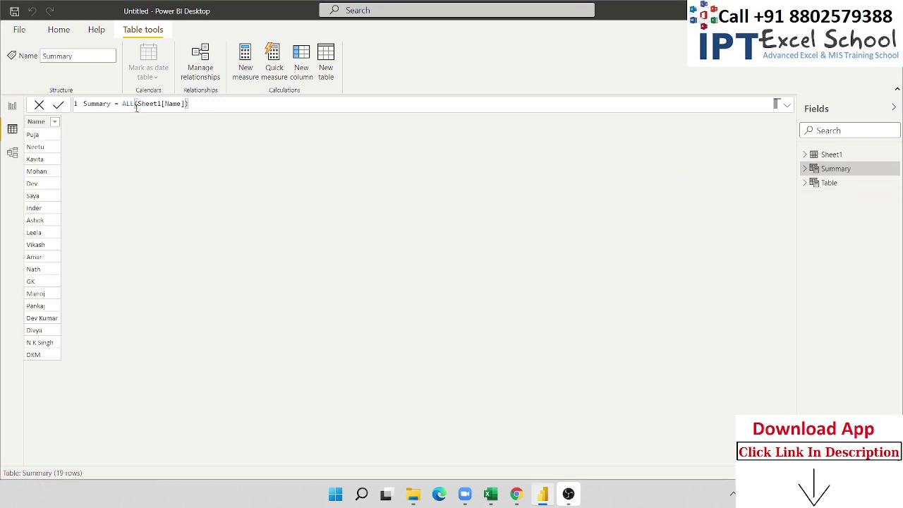
pyautogui.click(44, 185)
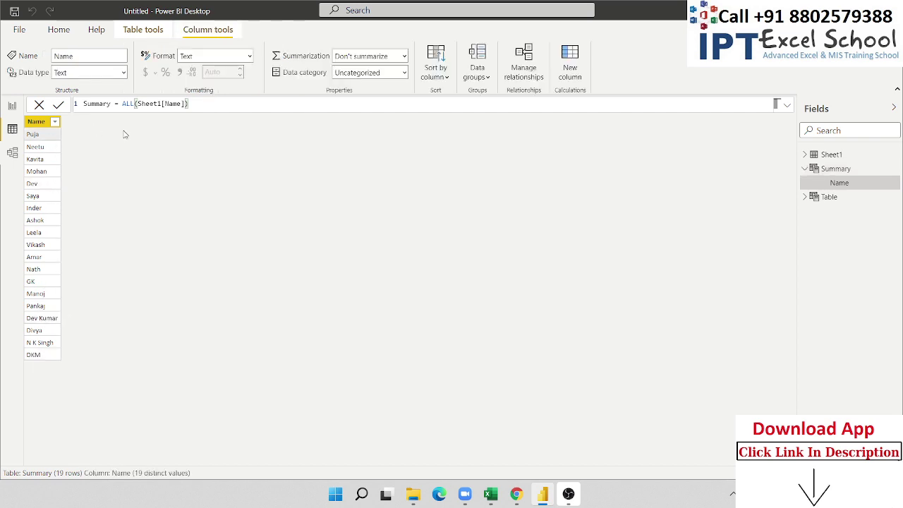
# - Start a Summary calculated column with the formula Qty = SUMX(Sheet1, Sheet1[Qty]), uncommitted
pyautogui.click(572, 71)
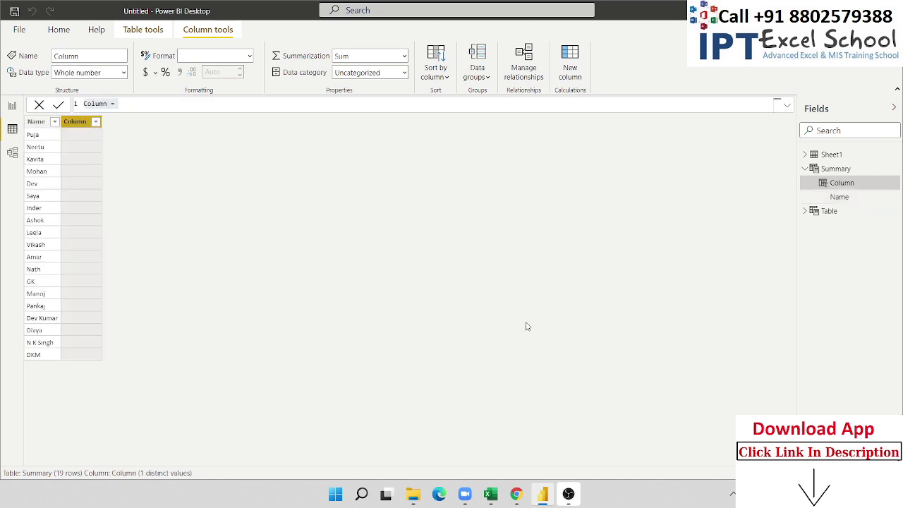
pyautogui.doubleClick(104, 103)
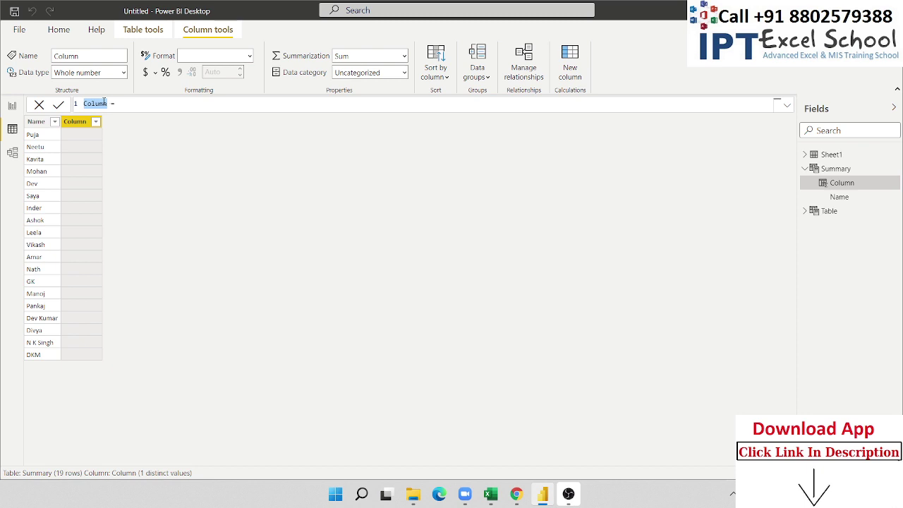
pyautogui.write('Qty =sum')
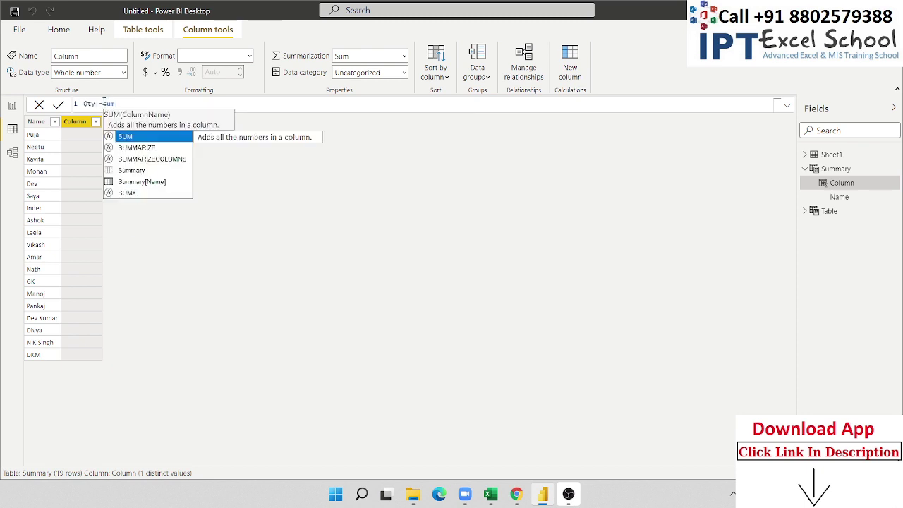
pyautogui.press('Down')
pyautogui.press('Down')
pyautogui.press('Down')
pyautogui.press('Down')
pyautogui.press('Down')
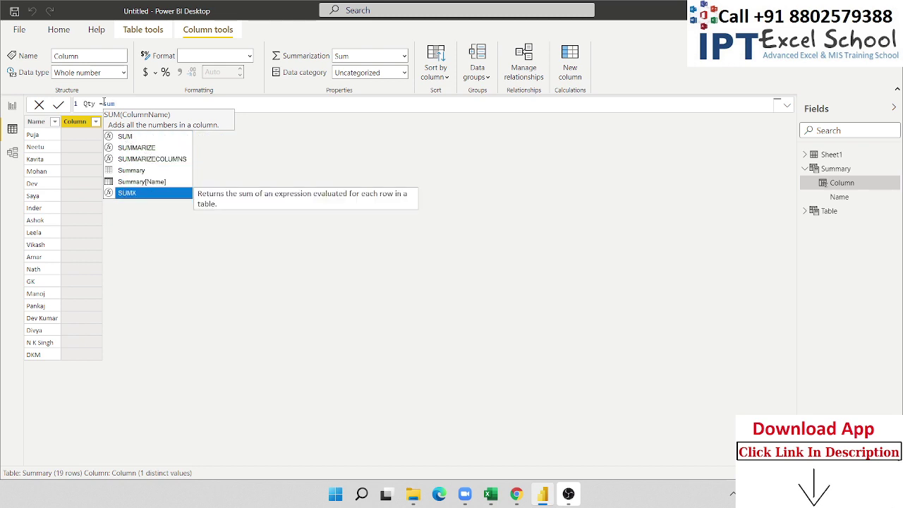
pyautogui.press('Tab')
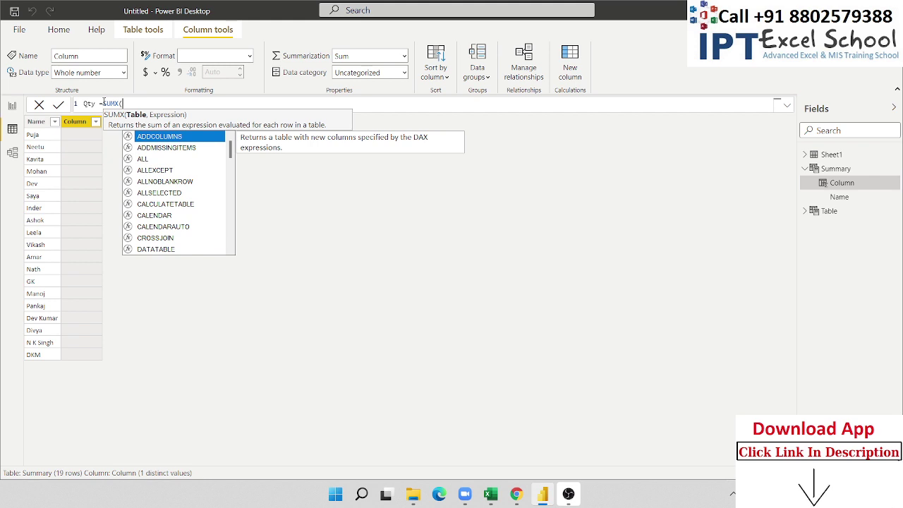
pyautogui.write('Sheet1')
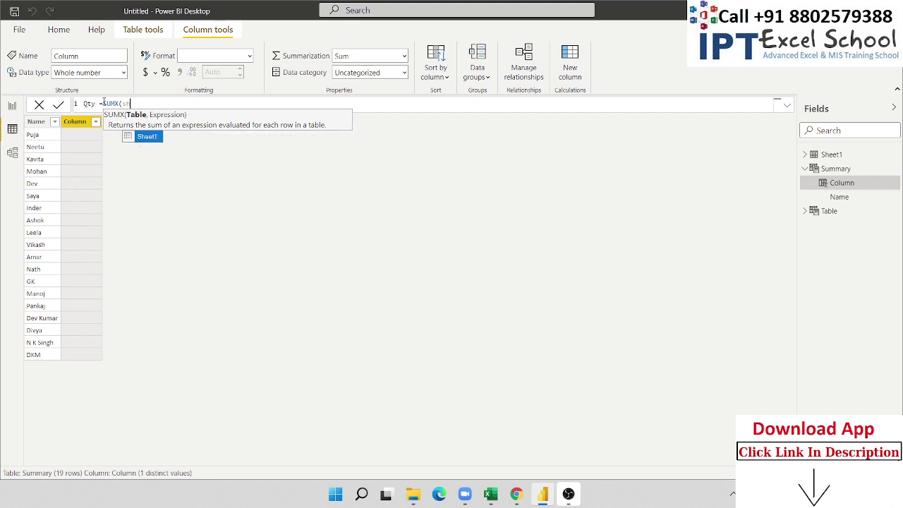
pyautogui.write(',')
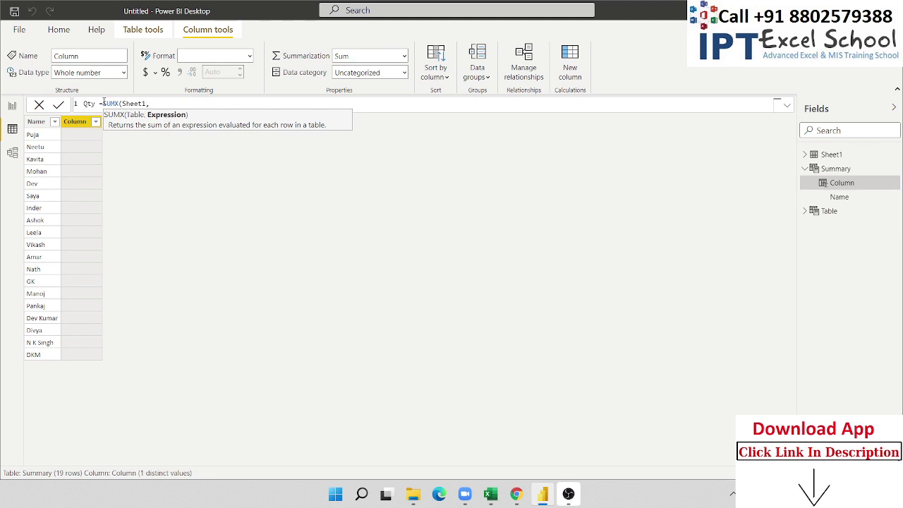
pyautogui.write('qty')
pyautogui.press('Tab')
pyautogui.write(')')
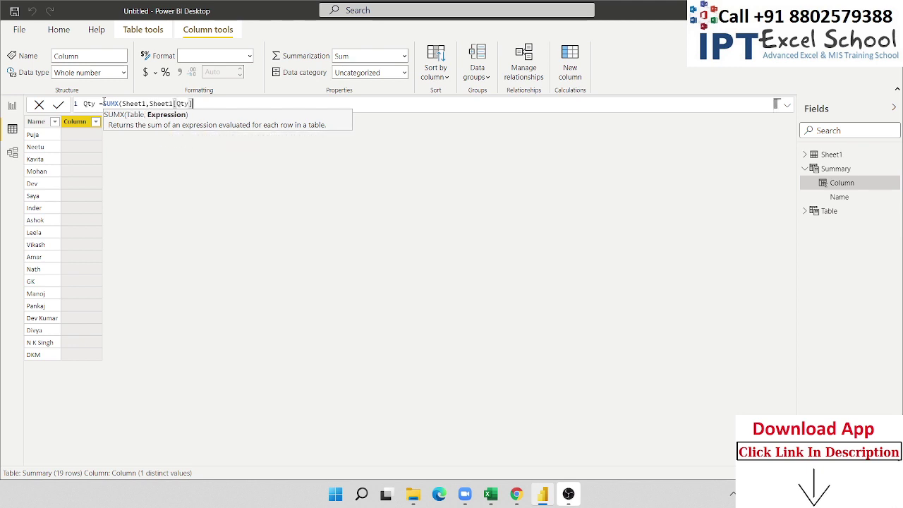
pyautogui.write(')')
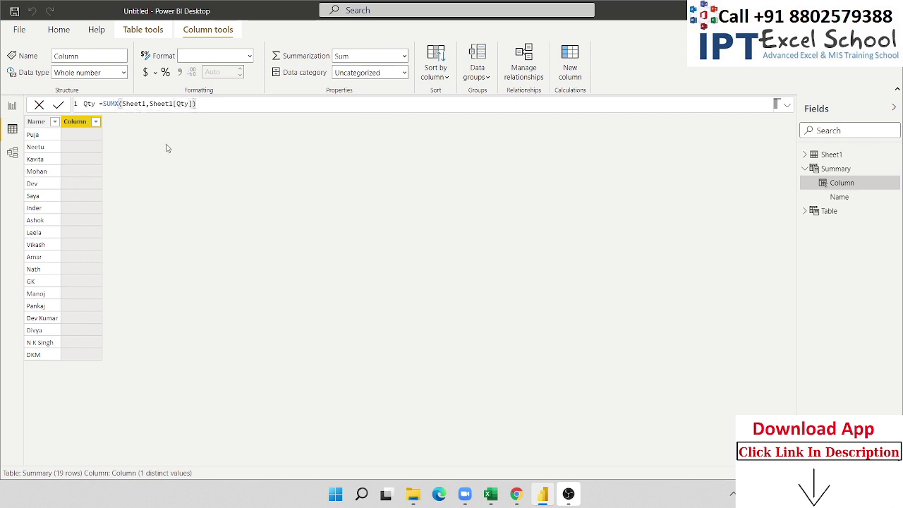
pyautogui.click(144, 105)
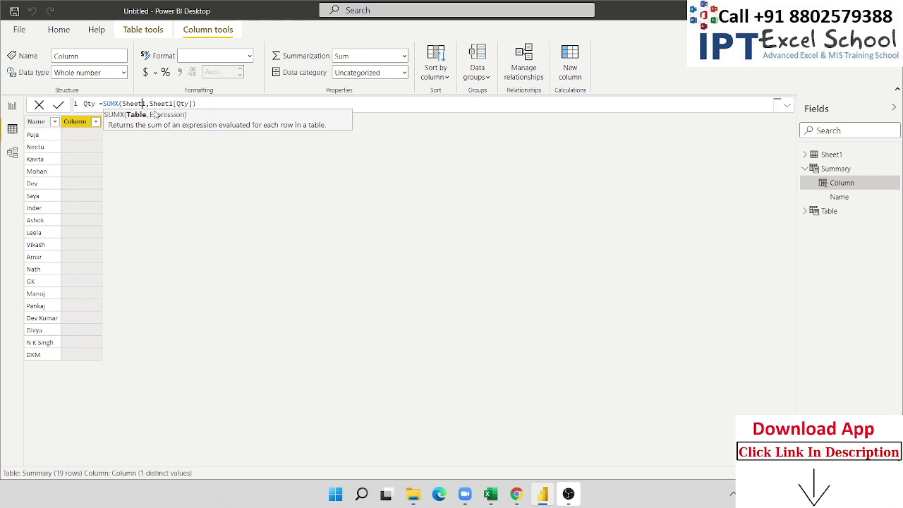
pyautogui.doubleClick(162, 104)
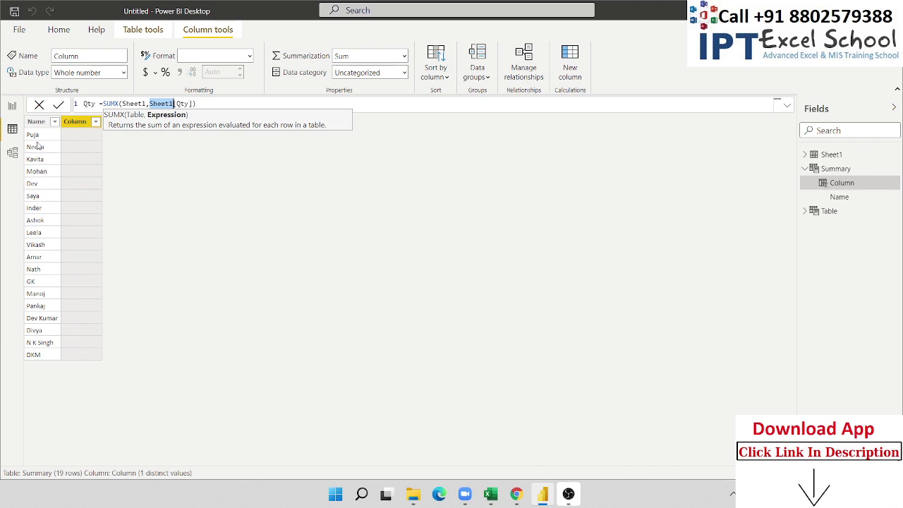
pyautogui.click(208, 104)
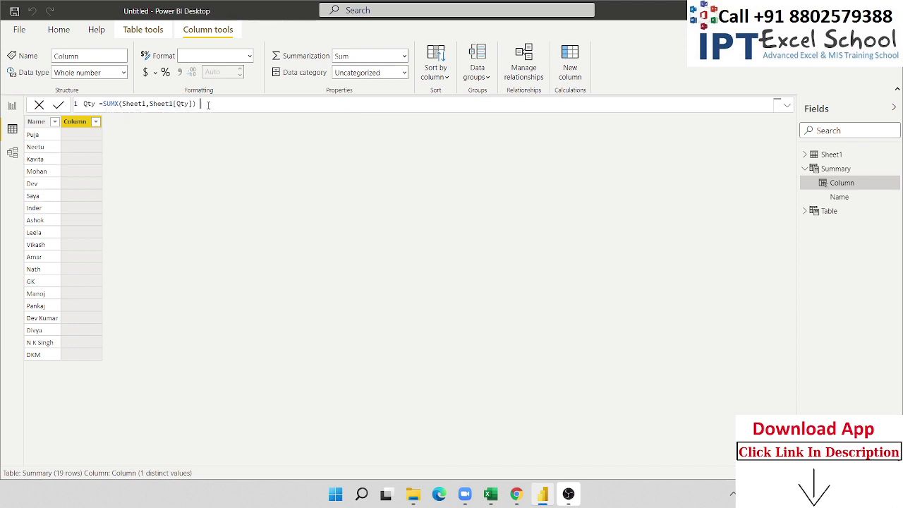
# - Replace SUMX's table argument with FILTER(Sheet1, Sheet1[Name]=Summary[Name])
pyautogui.press('BackSpace')
pyautogui.press('BackSpace')
pyautogui.press('BackSpace')
pyautogui.press('BackSpace')
pyautogui.press('BackSpace')
pyautogui.press('BackSpace')
pyautogui.press('BackSpace')
pyautogui.press('BackSpace')
pyautogui.press('BackSpace')
pyautogui.press('BackSpace')
pyautogui.press('BackSpace')
pyautogui.press('BackSpace')
pyautogui.press('BackSpace')
pyautogui.press('BackSpace')
pyautogui.press('BackSpace')
pyautogui.press('BackSpace')
pyautogui.press('BackSpace')
pyautogui.press('BackSpace')
pyautogui.press('BackSpace')
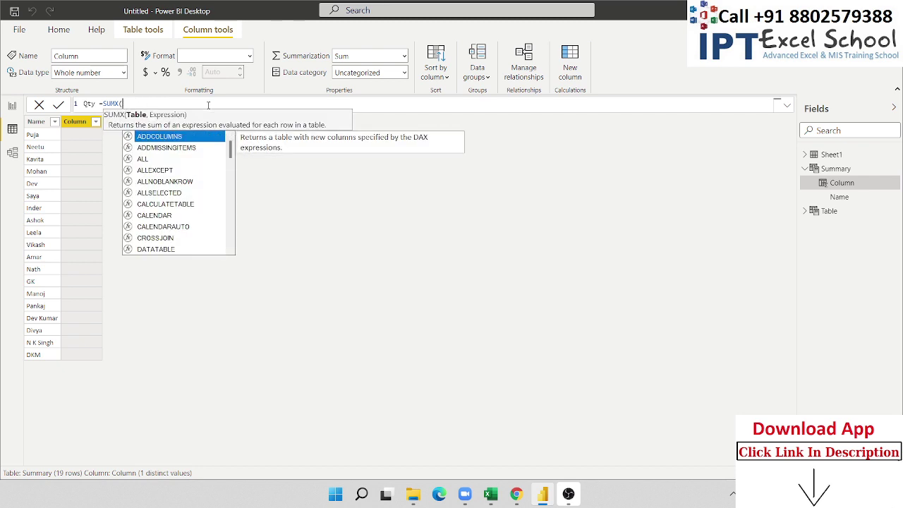
pyautogui.write('fil')
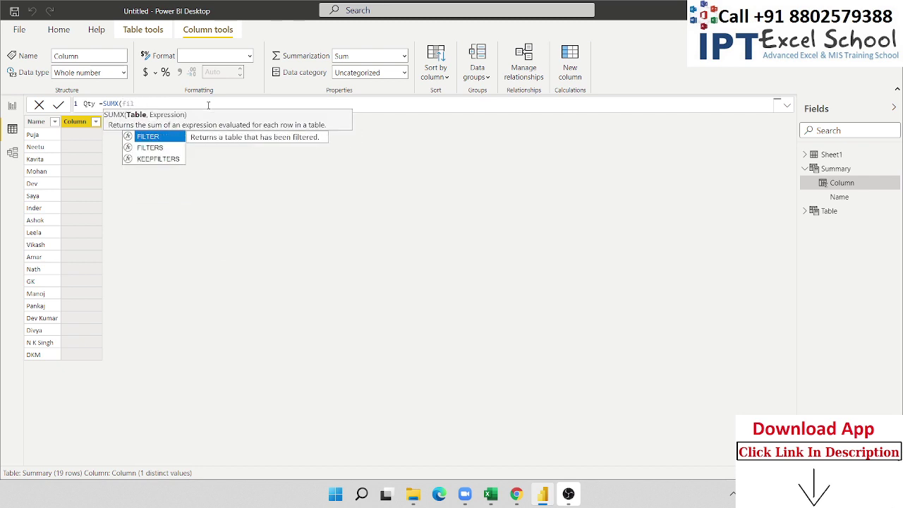
pyautogui.press('Tab')
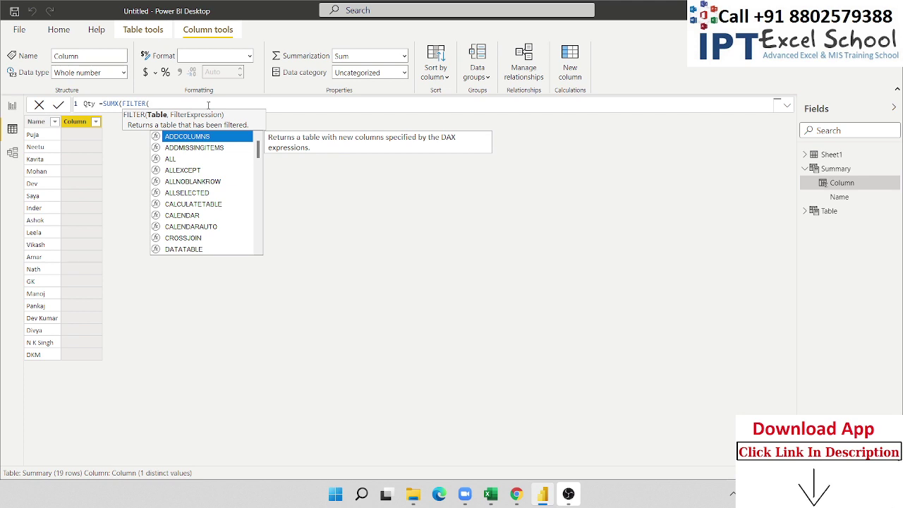
pyautogui.write('sh')
pyautogui.press('Tab')
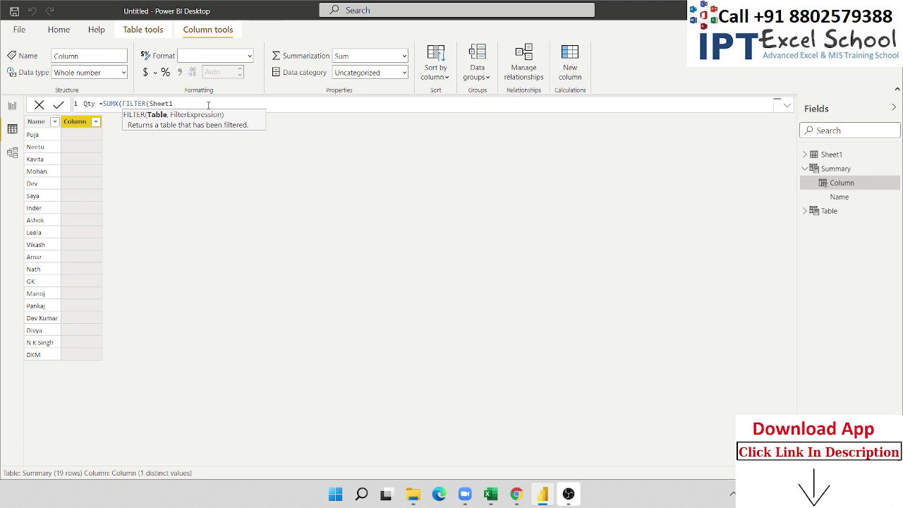
pyautogui.write(',sh')
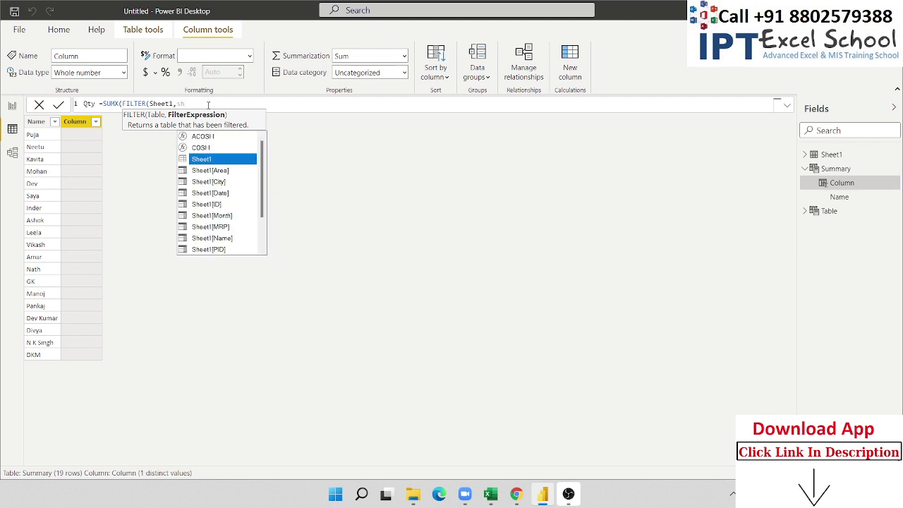
pyautogui.press('Down')
pyautogui.press('Down')
pyautogui.press('Down')
pyautogui.press('Down')
pyautogui.press('Down')
pyautogui.press('Down')
pyautogui.press('Down')
pyautogui.press('Tab')
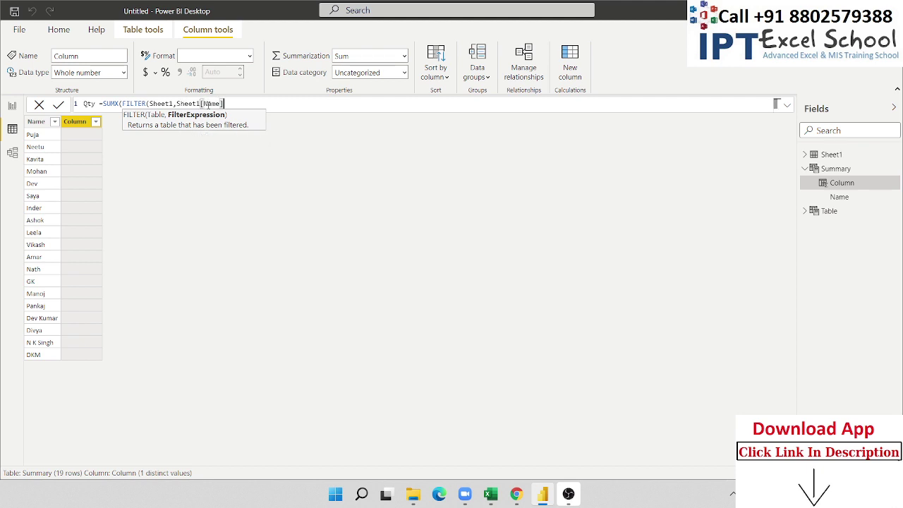
pyautogui.write('=sum')
pyautogui.press('Down')
pyautogui.press('Down')
pyautogui.press('Down')
pyautogui.press('Down')
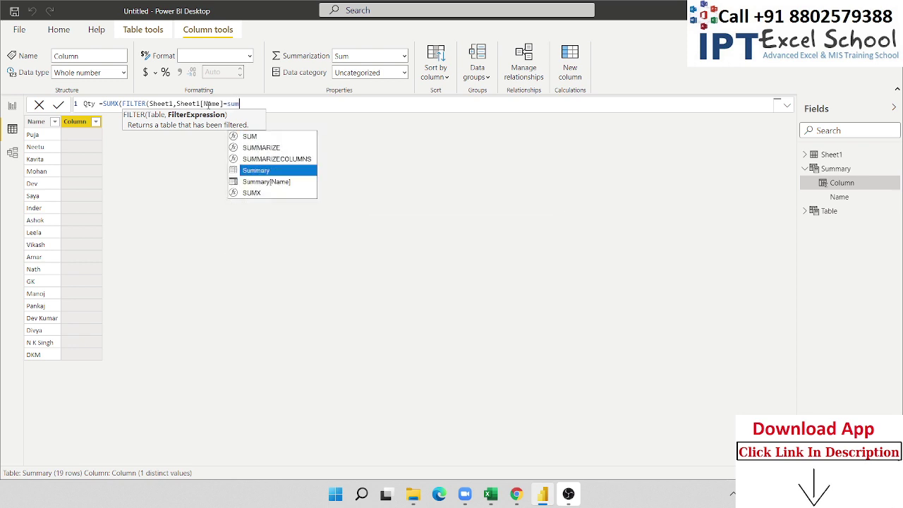
pyautogui.press('Tab')
pyautogui.write(')')
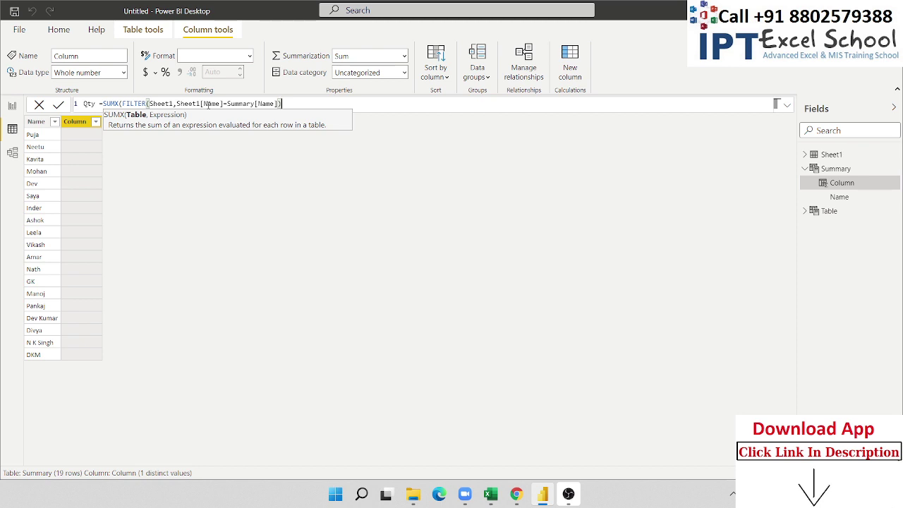
# - Finish the formula with Sheet1[Qty] as the summed column and commit the Qty column
pyautogui.write(',')
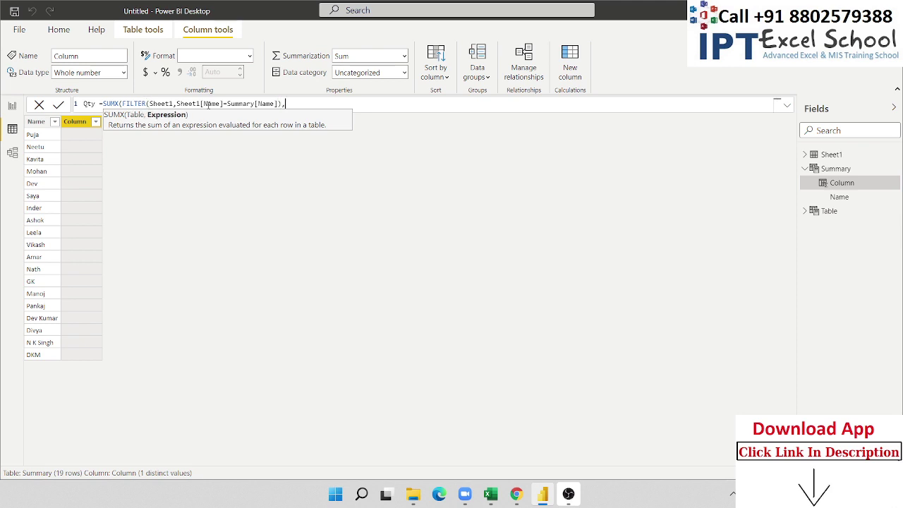
pyautogui.write('sh')
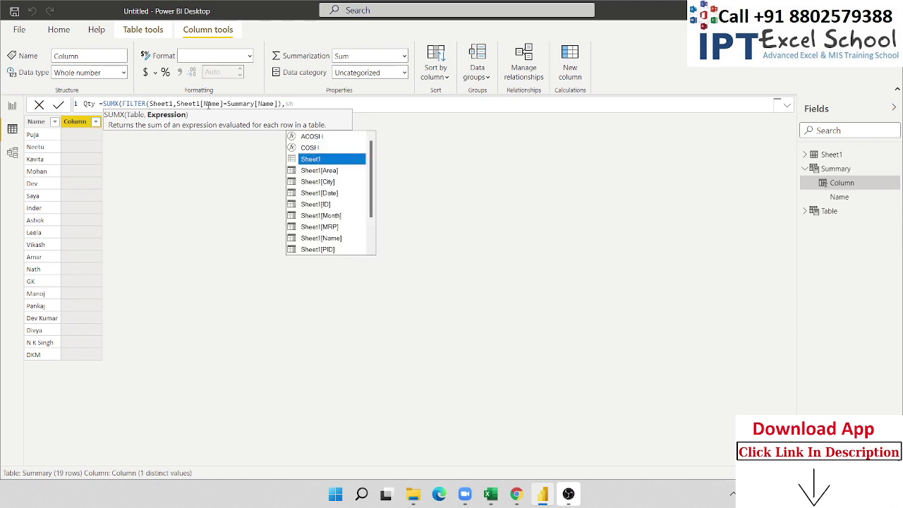
pyautogui.press('Down')
pyautogui.press('Down')
pyautogui.press('Down')
pyautogui.press('Down')
pyautogui.press('Down')
pyautogui.press('Up')
pyautogui.press('Up')
pyautogui.press('Up')
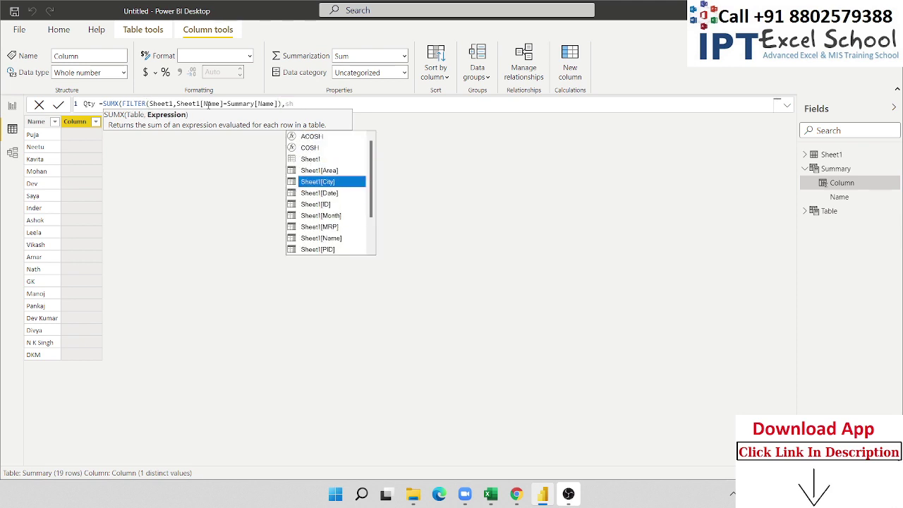
pyautogui.write('q')
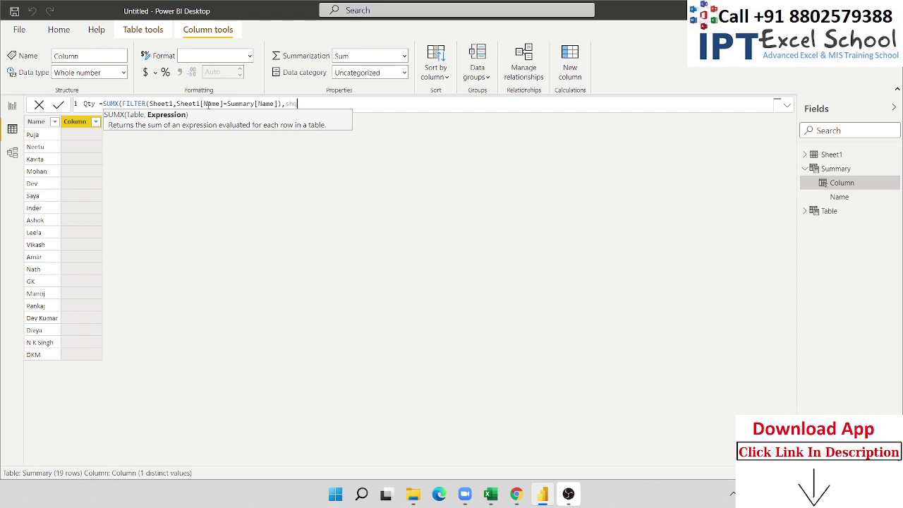
pyautogui.press('BackSpace')
pyautogui.press('BackSpace')
pyautogui.write('heet1[q')
pyautogui.press('Tab')
pyautogui.write(')')
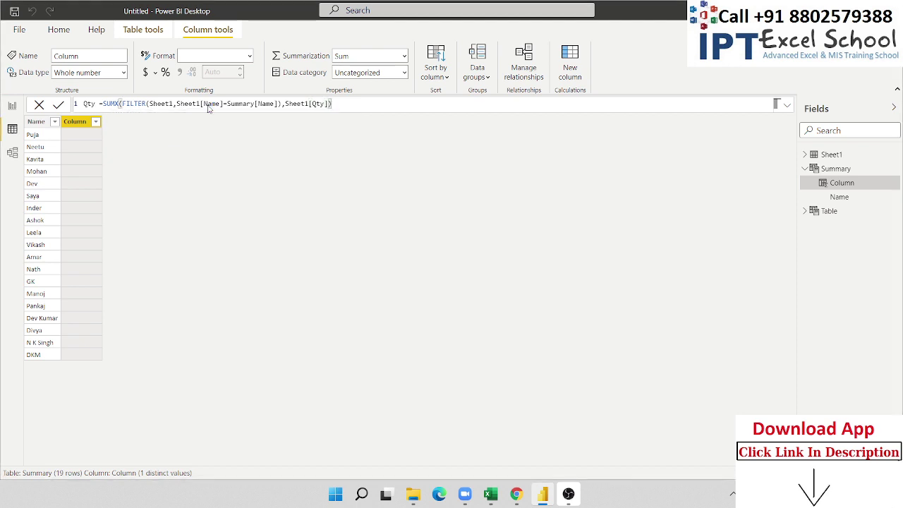
pyautogui.press('Return')
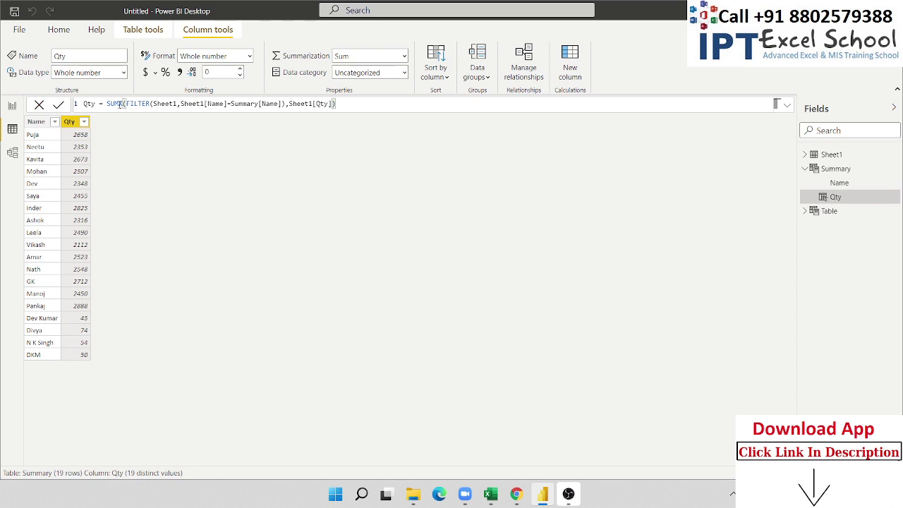
pyautogui.moveTo(106, 104); pyautogui.dragTo(119, 104)
pyautogui.doubleClick(118, 104)
pyautogui.moveTo(129, 103); pyautogui.dragTo(285, 105)
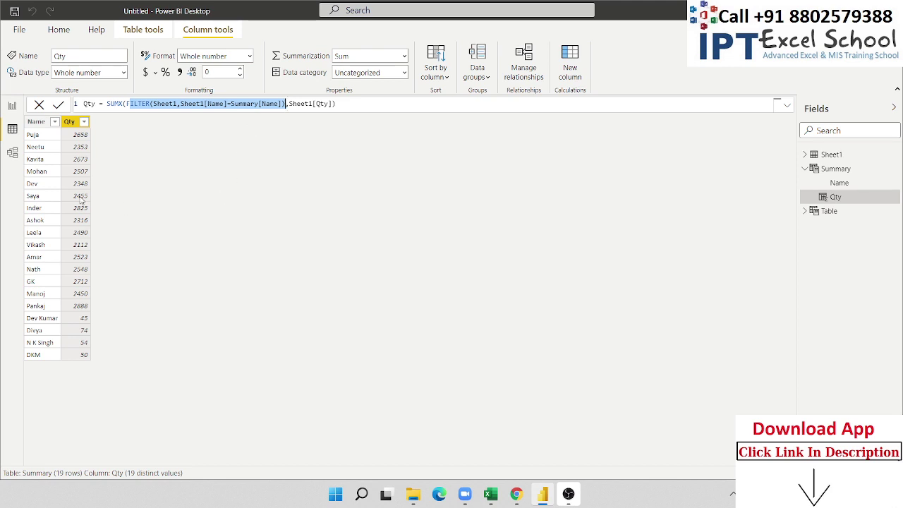
pyautogui.click(820, 192)
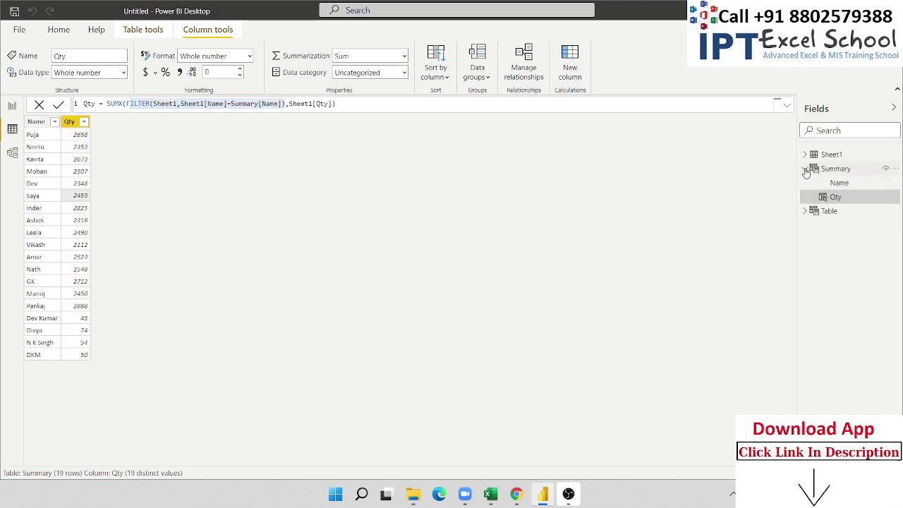
pyautogui.click(806, 169)
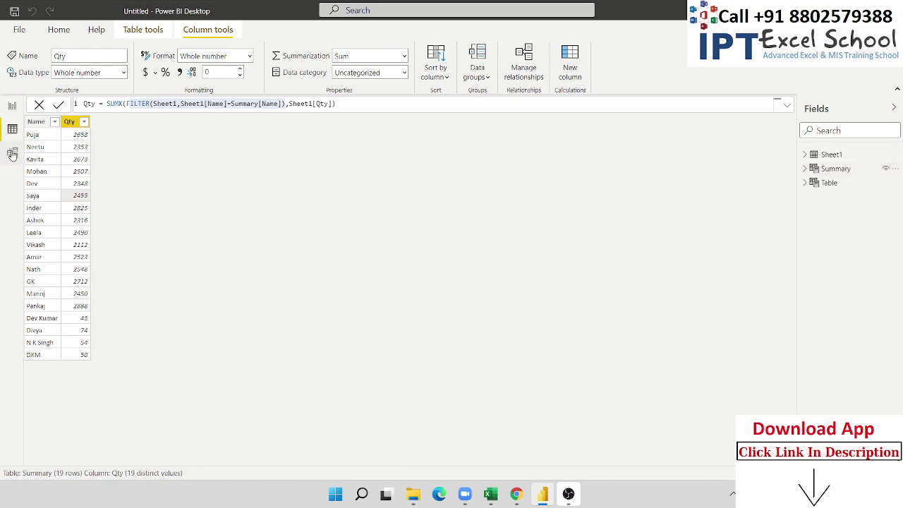
# - Replace the Total card with a narrow table visual of Summary Name and Qty, totalling 38081
pyautogui.click(13, 107)
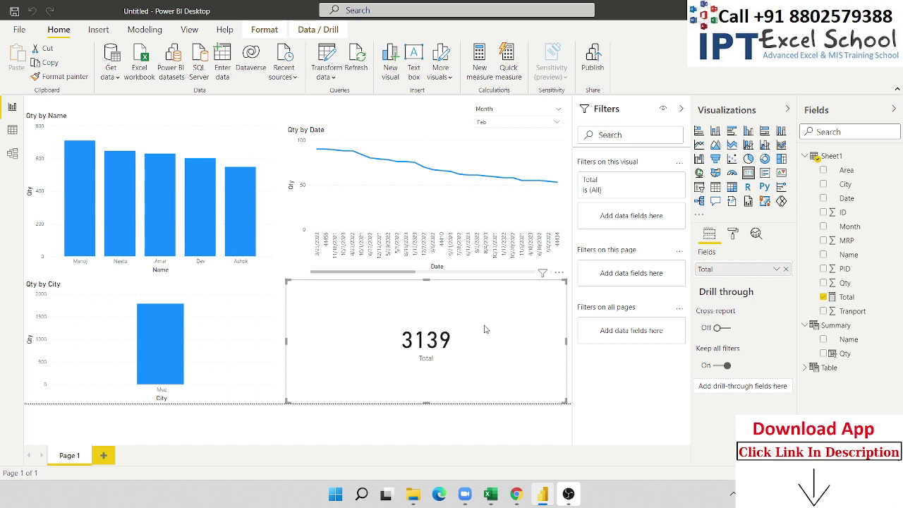
pyautogui.press('Delete')
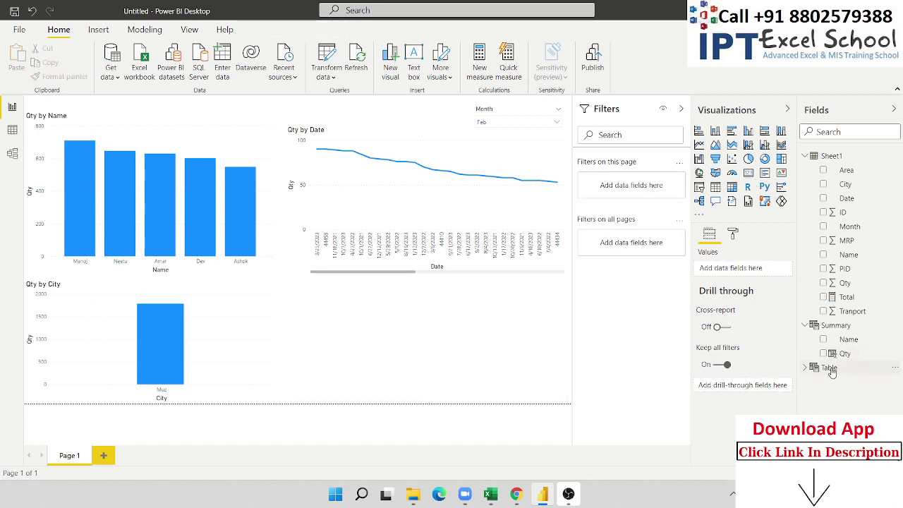
pyautogui.click(715, 187)
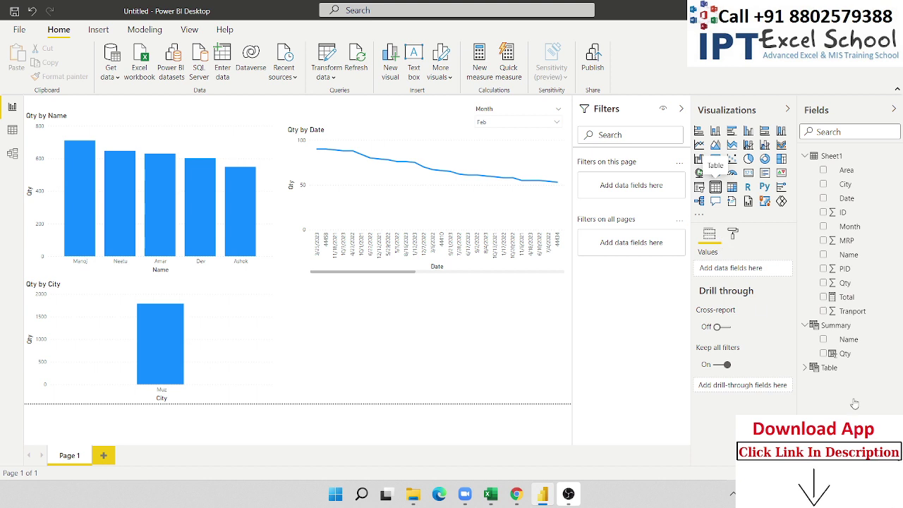
pyautogui.click(808, 369)
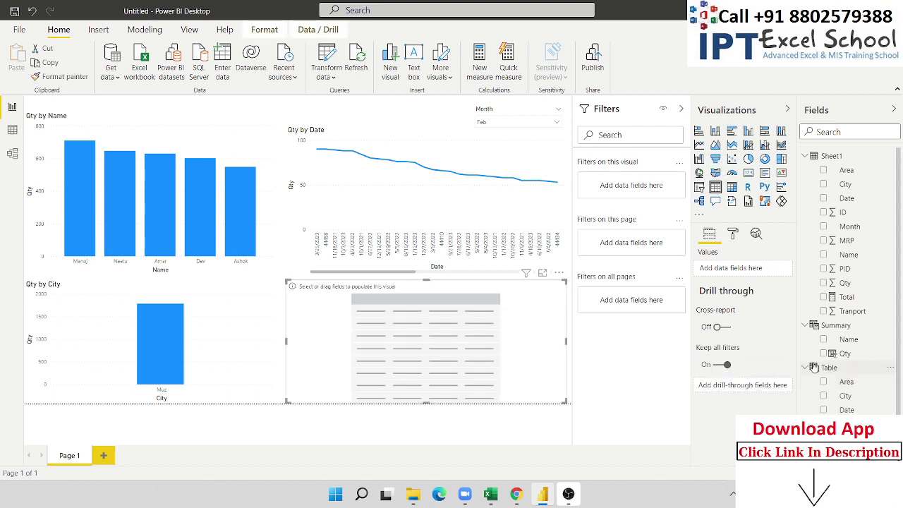
pyautogui.moveTo(855, 342); pyautogui.dragTo(402, 357)
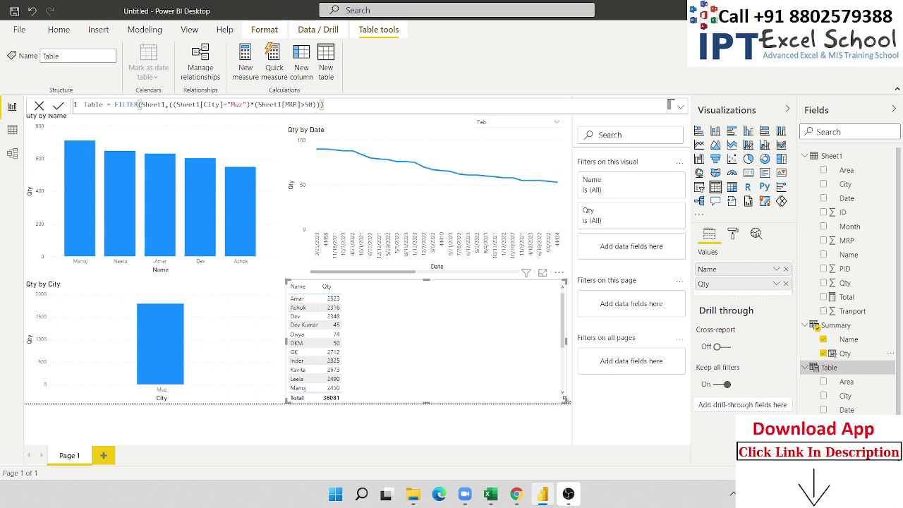
pyautogui.moveTo(564, 400); pyautogui.dragTo(351, 410)
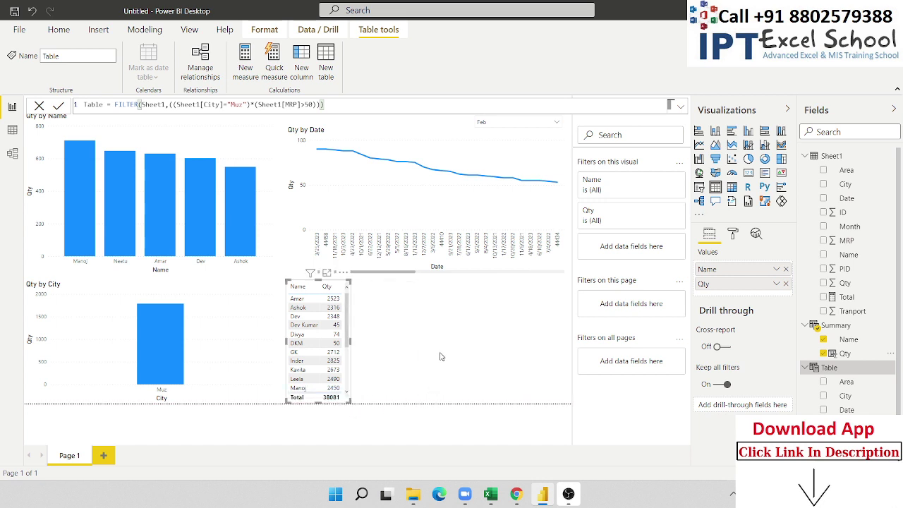
pyautogui.click(440, 357)
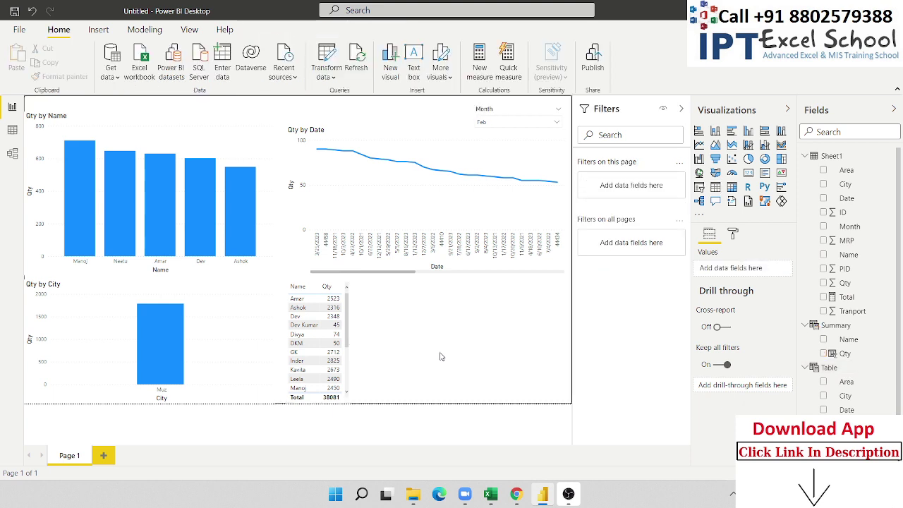